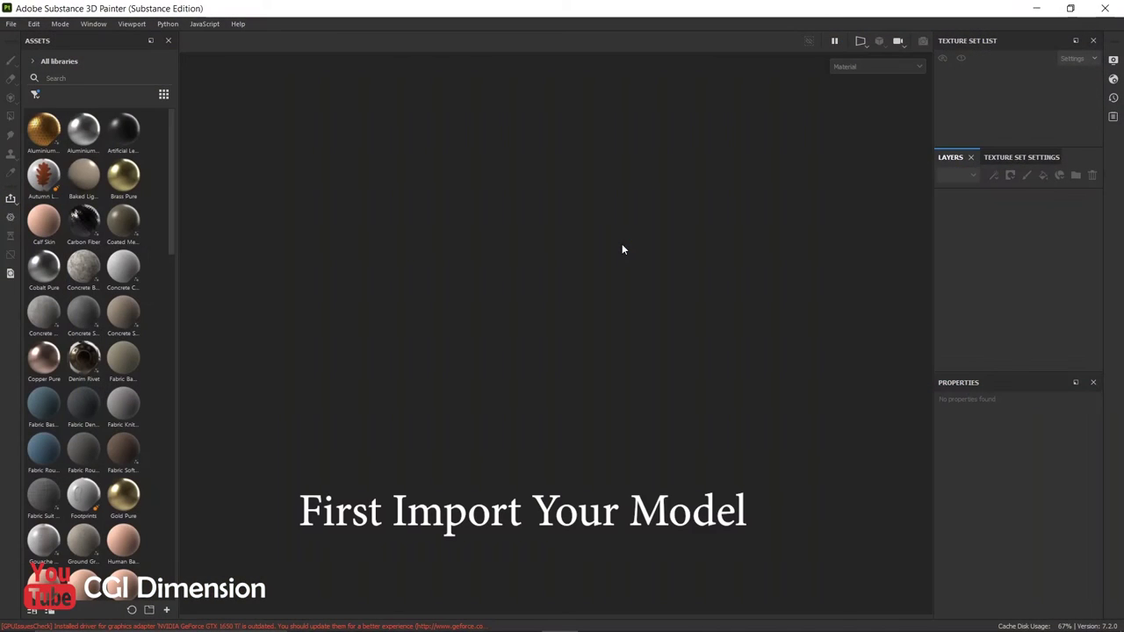
Start a new project using the PBR - Metallic Roughness Alpha-test template.
left_click(8, 25)
mouse_move(31, 62)
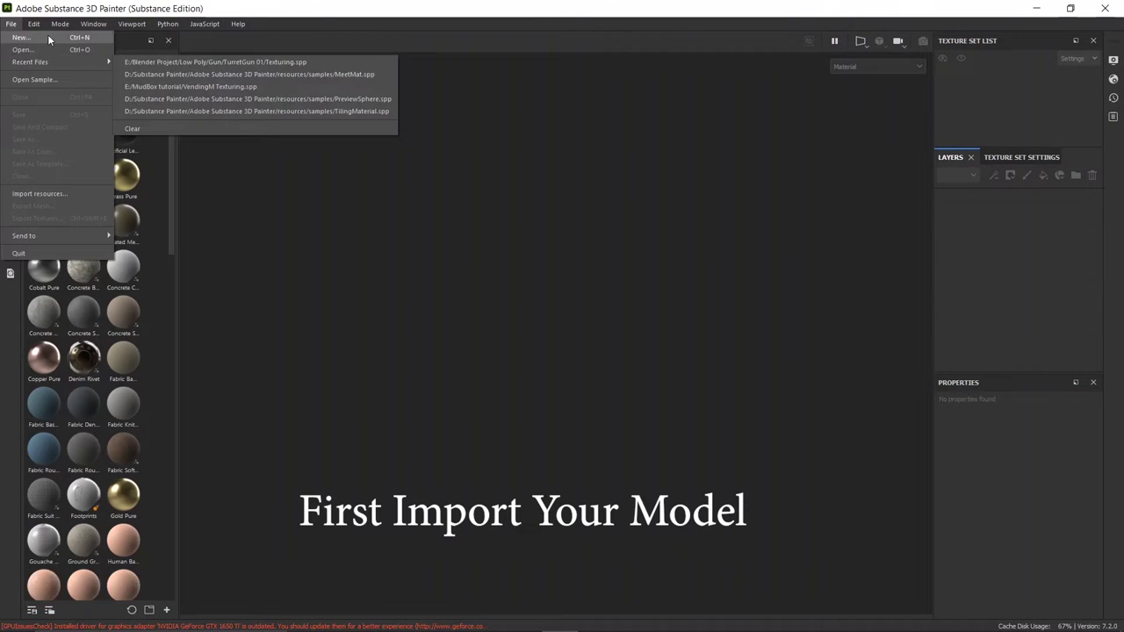
left_click(47, 37)
left_click(669, 134)
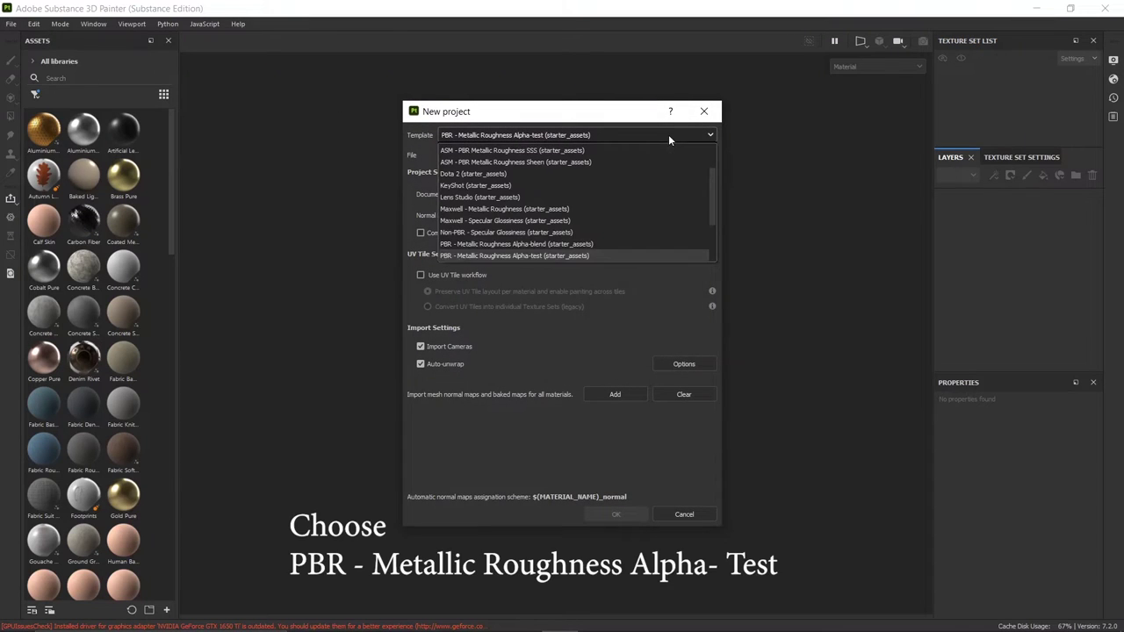
scroll(619, 233, "up", 3)
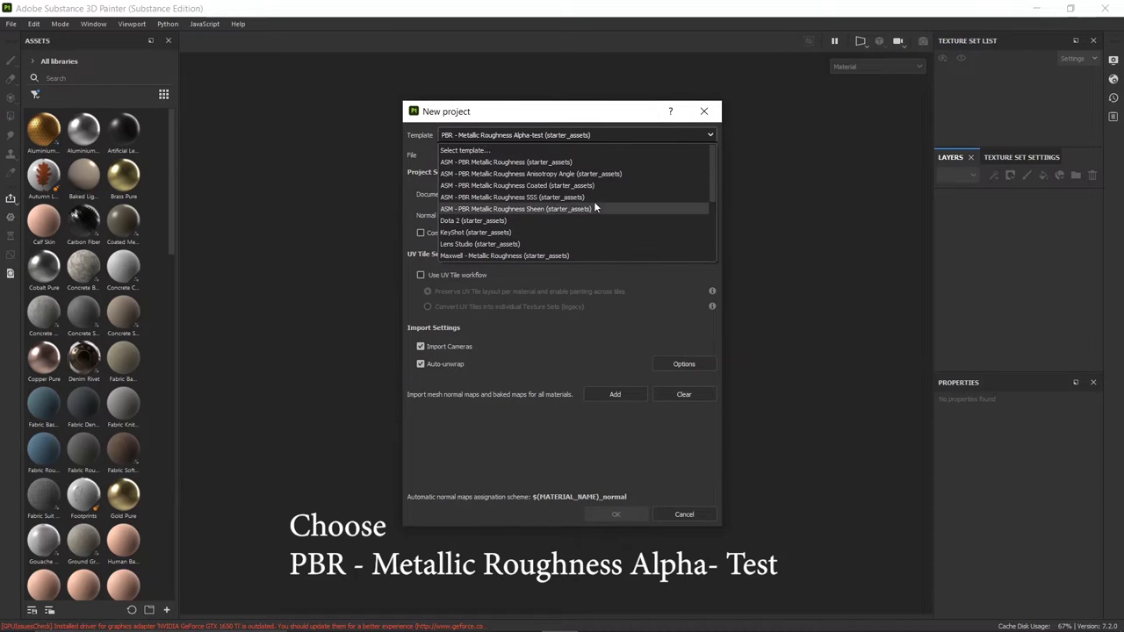
scroll(597, 220, "down", 3)
scroll(602, 236, "up", 3)
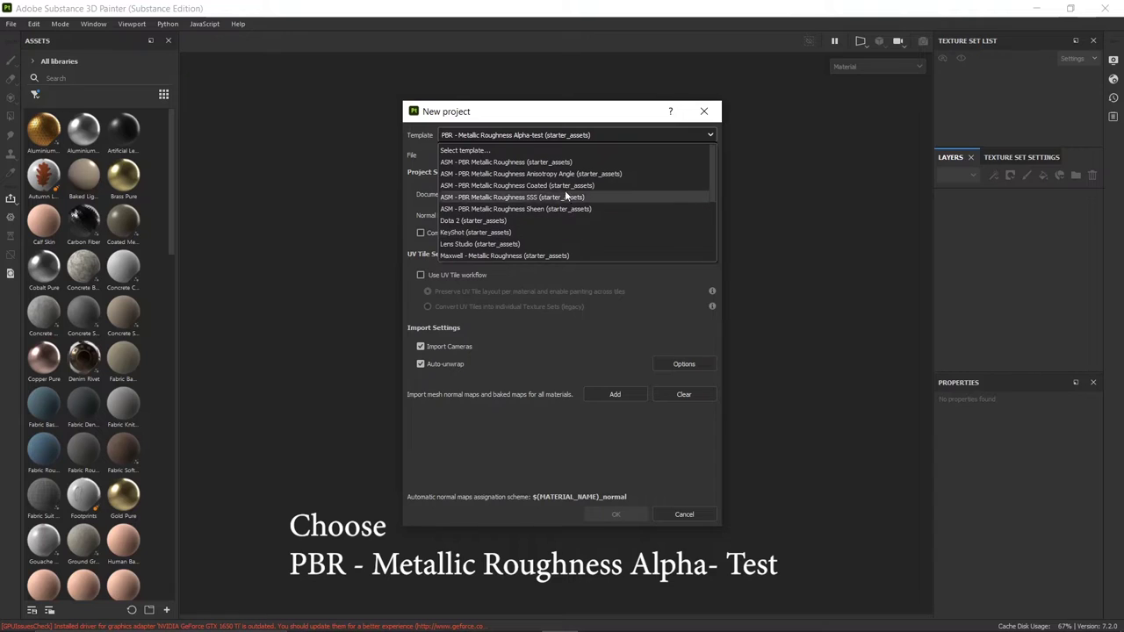
left_click_drag(709, 189, 713, 229)
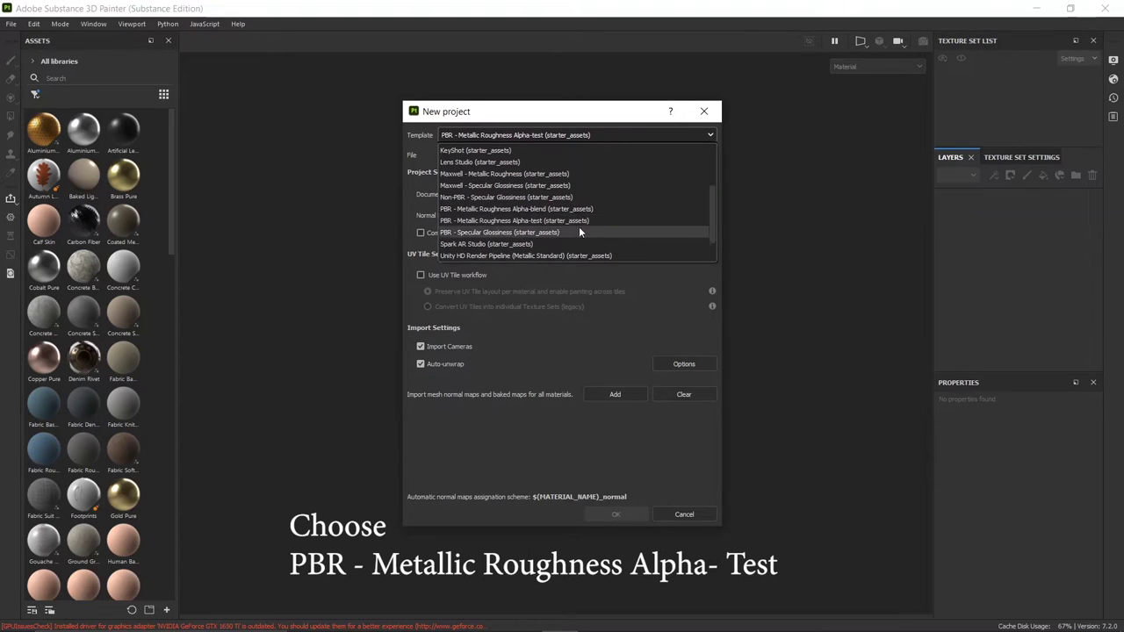
left_click(612, 221)
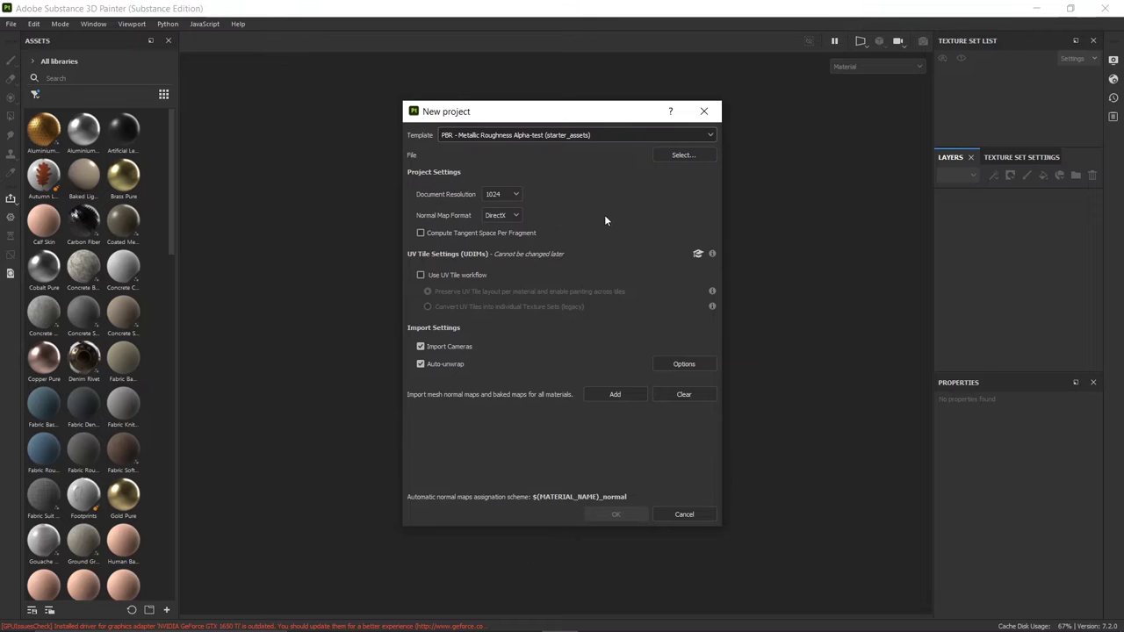
Load the test mesh from the Desktop, set document resolution to 4096, and create the project.
left_click(684, 158)
double_click(663, 242)
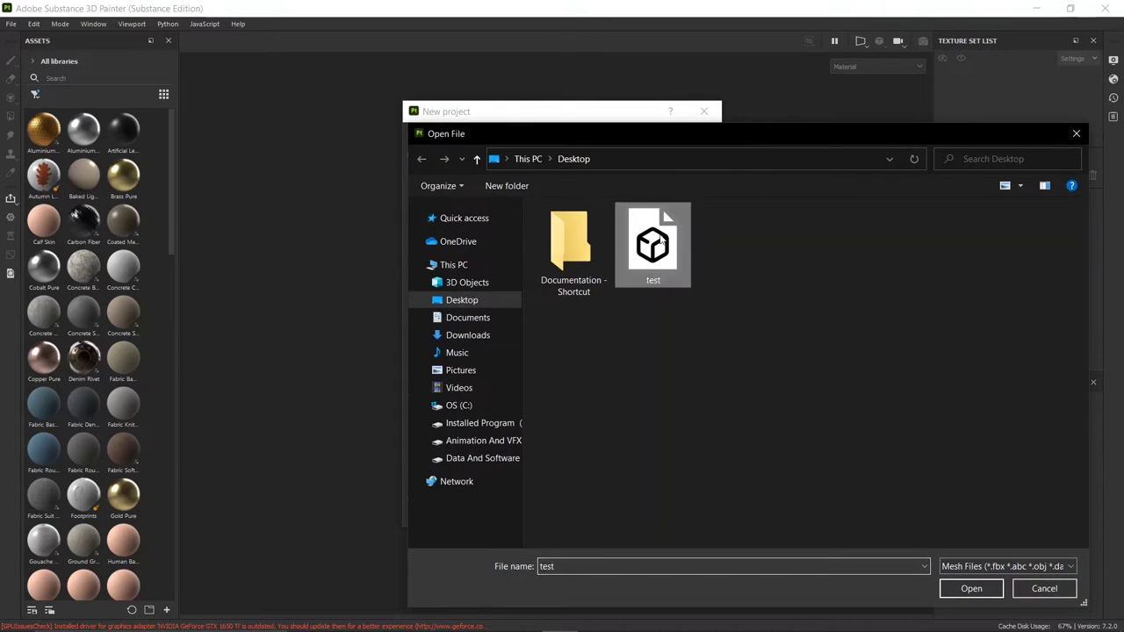
left_click(503, 194)
left_click(494, 267)
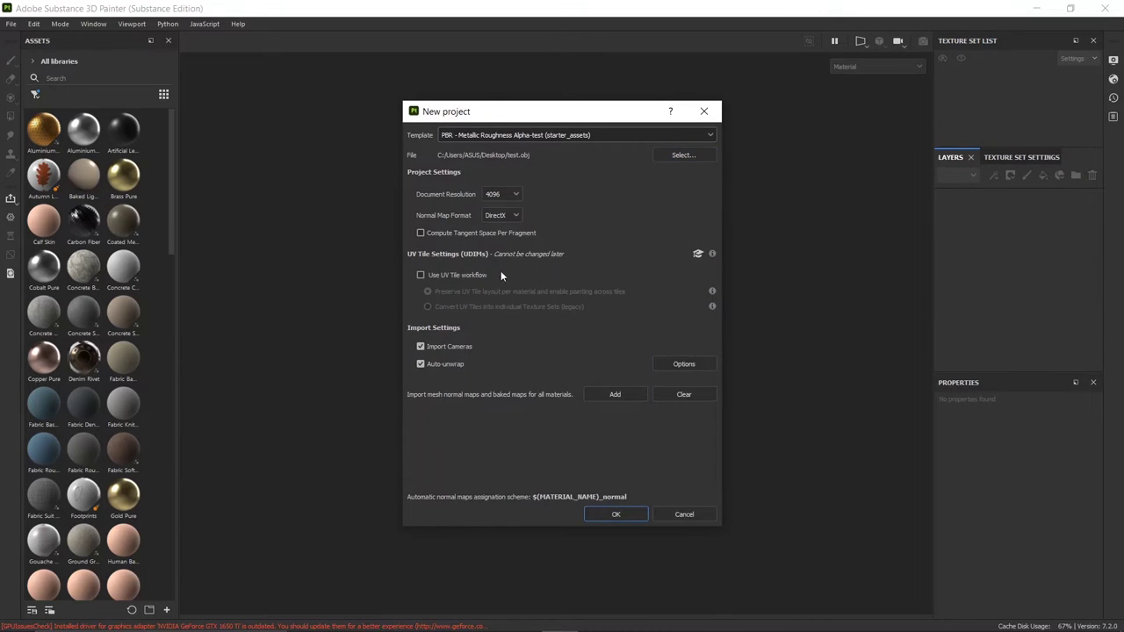
left_click(618, 515)
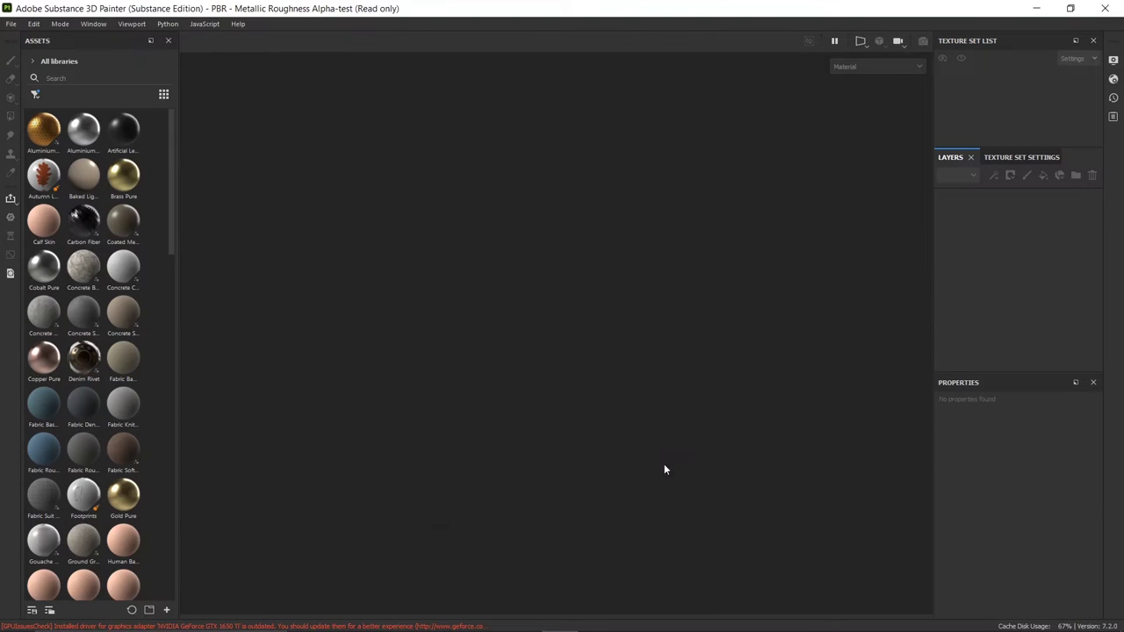
Check the texture set's channels in Texture Set Settings, then return to the layer stack.
left_click_drag(865, 441, 773, 431, "alt")
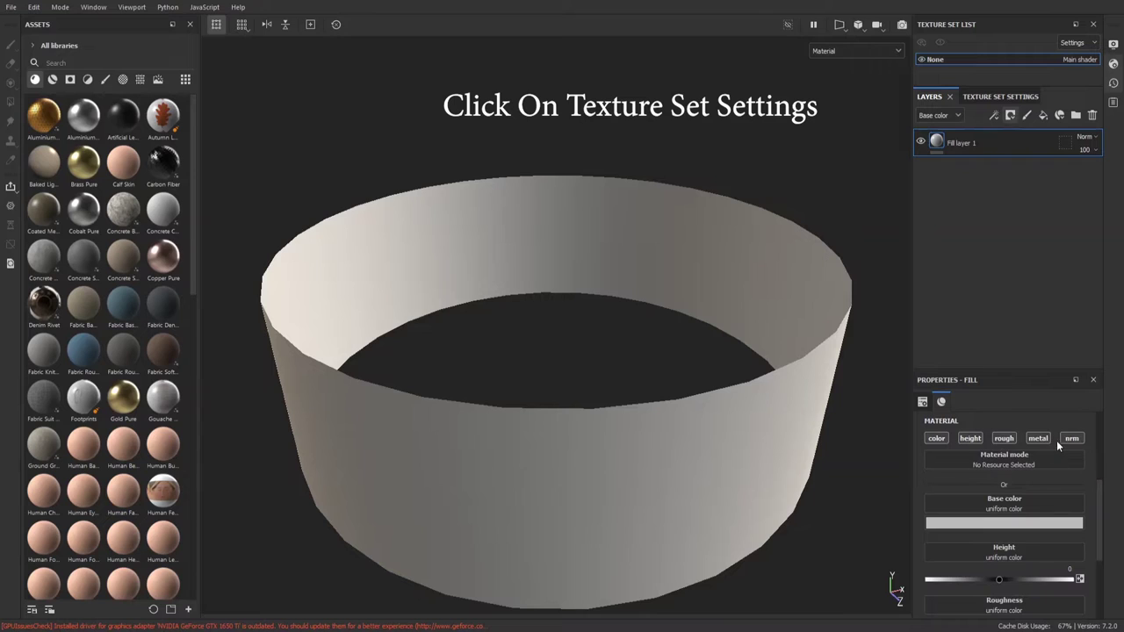
left_click(1003, 97)
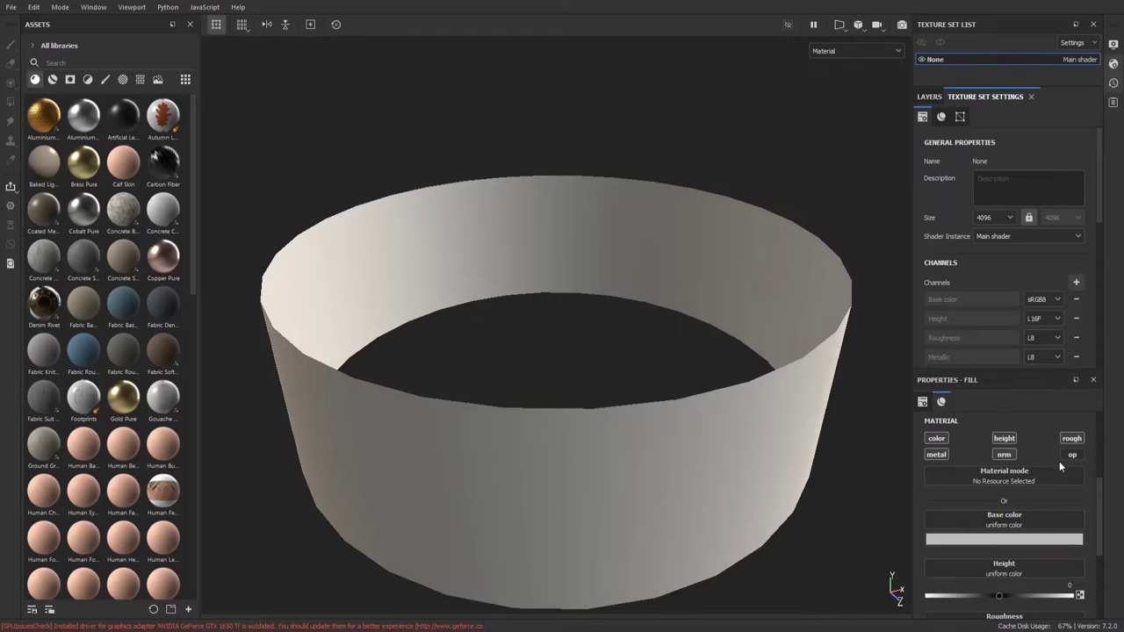
left_click(933, 98)
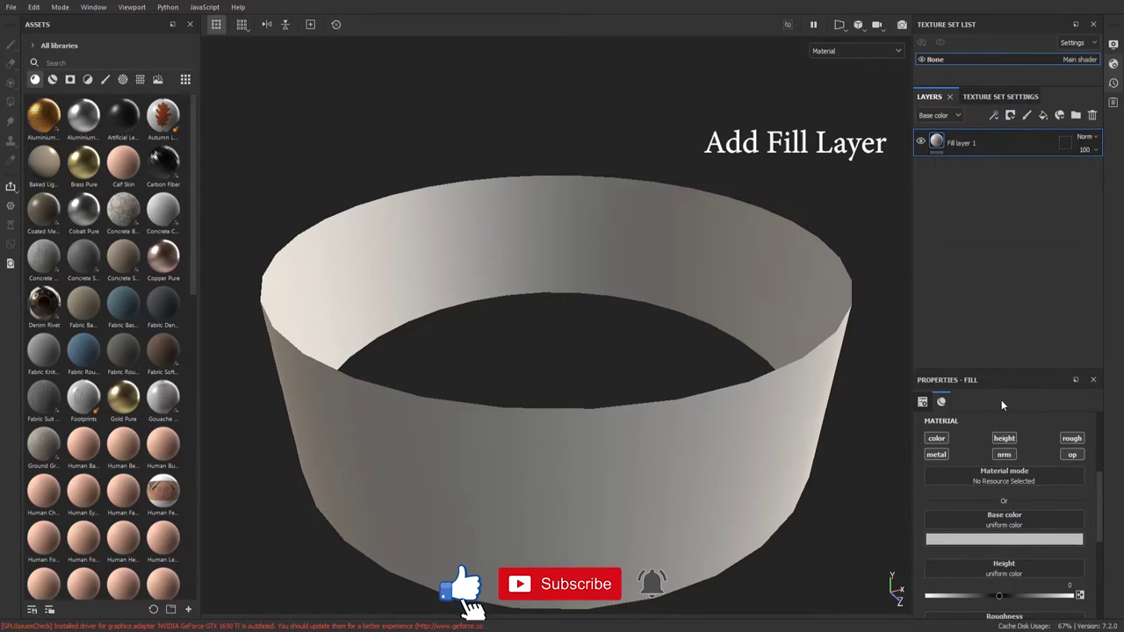
Make Fill layer 1 affect only opacity, turning off its colour, height and other channels.
left_click(936, 438)
left_click(936, 454)
left_click(1004, 454)
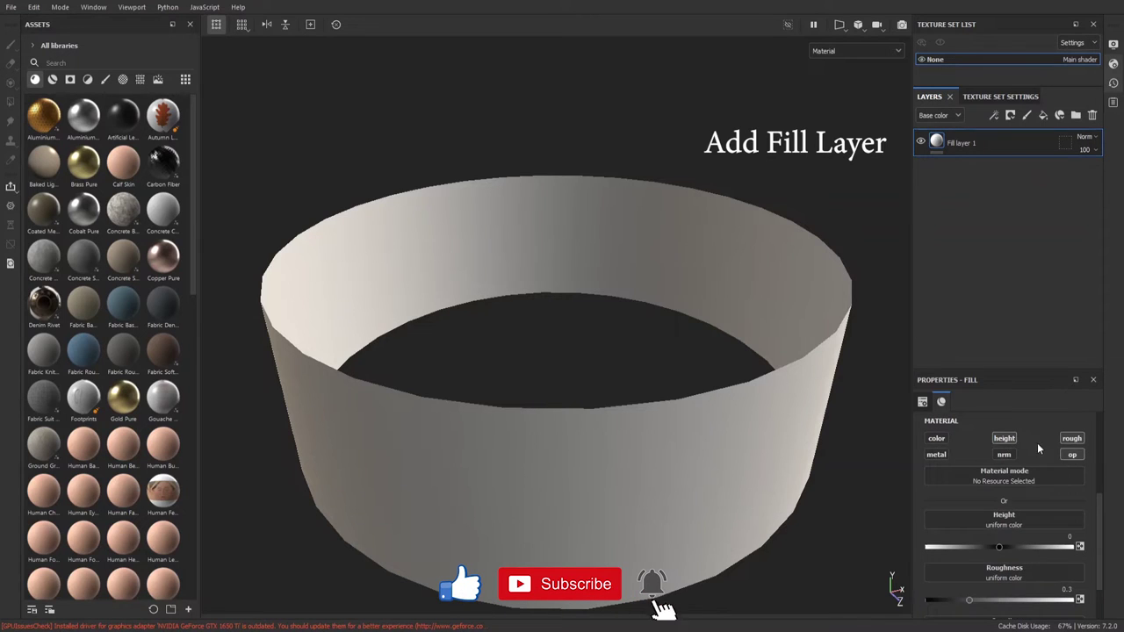
left_click(1072, 438)
left_click(1072, 455)
left_click(1004, 439)
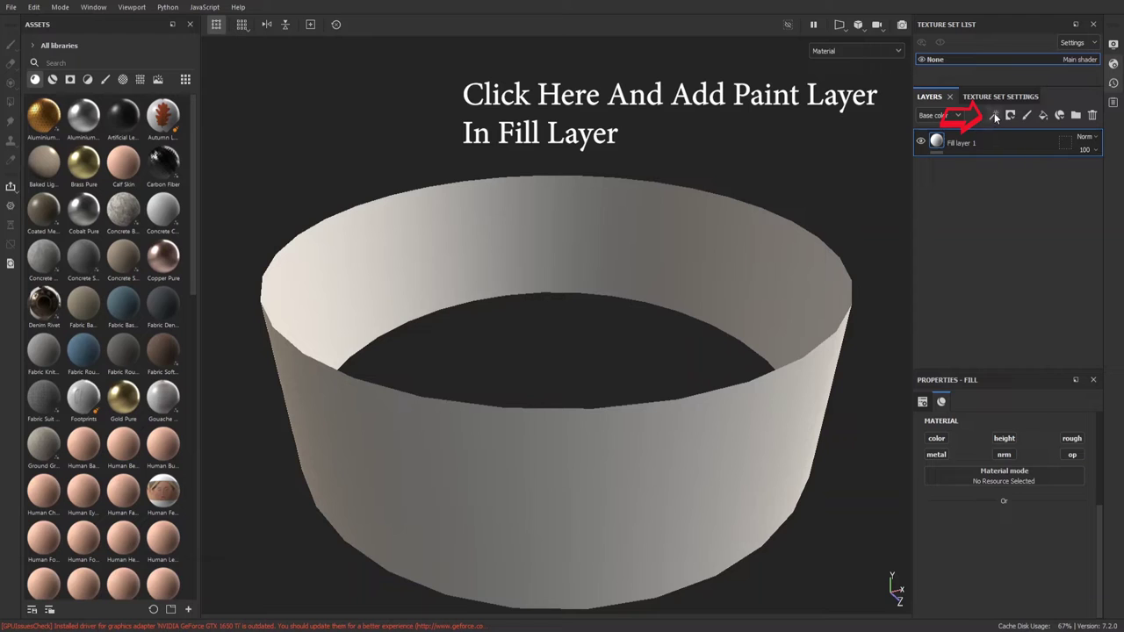
Add a Paint layer inside Fill layer 1 and set the fill's opacity to 0.
right_click(1005, 151)
left_click(949, 189)
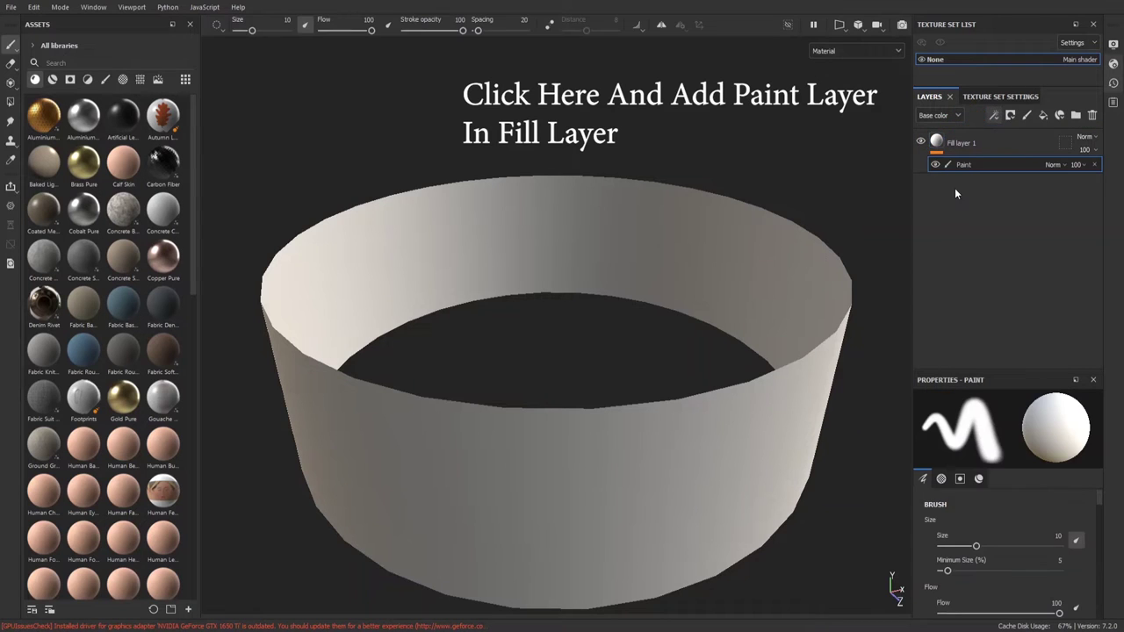
left_click(936, 148)
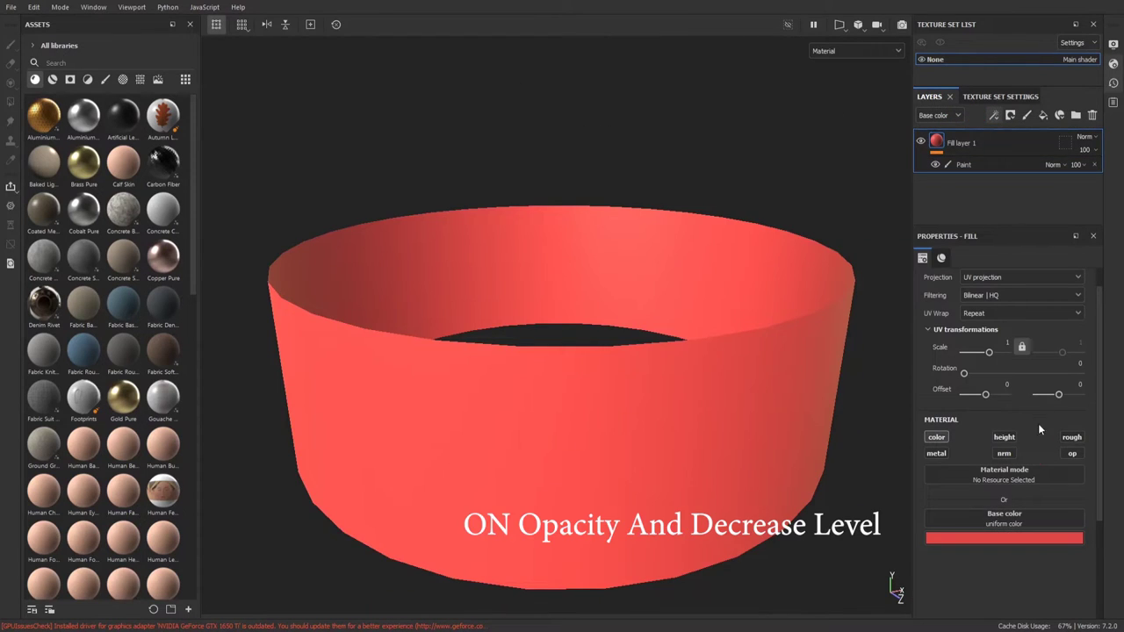
left_click(1072, 453)
mouse_move(1080, 594)
left_mouse_down()
mouse_move(892, 595)
mouse_move(922, 600)
left_mouse_up()
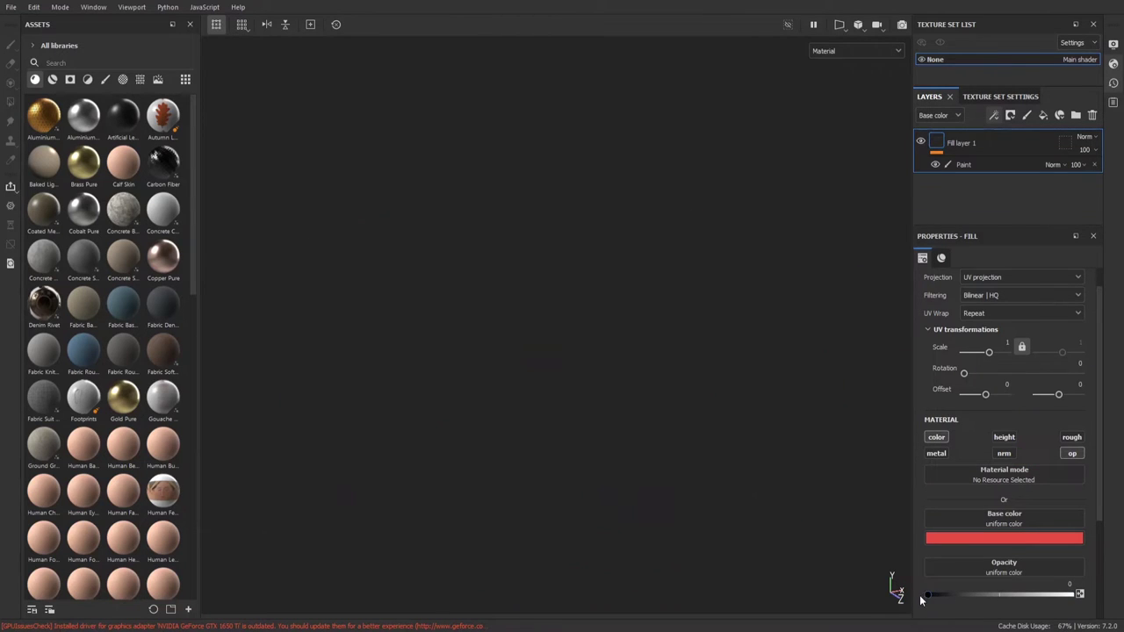
Set the Paint layer's opacity to 0.4664 and show the 2D view beside the 3D view.
left_click(955, 170)
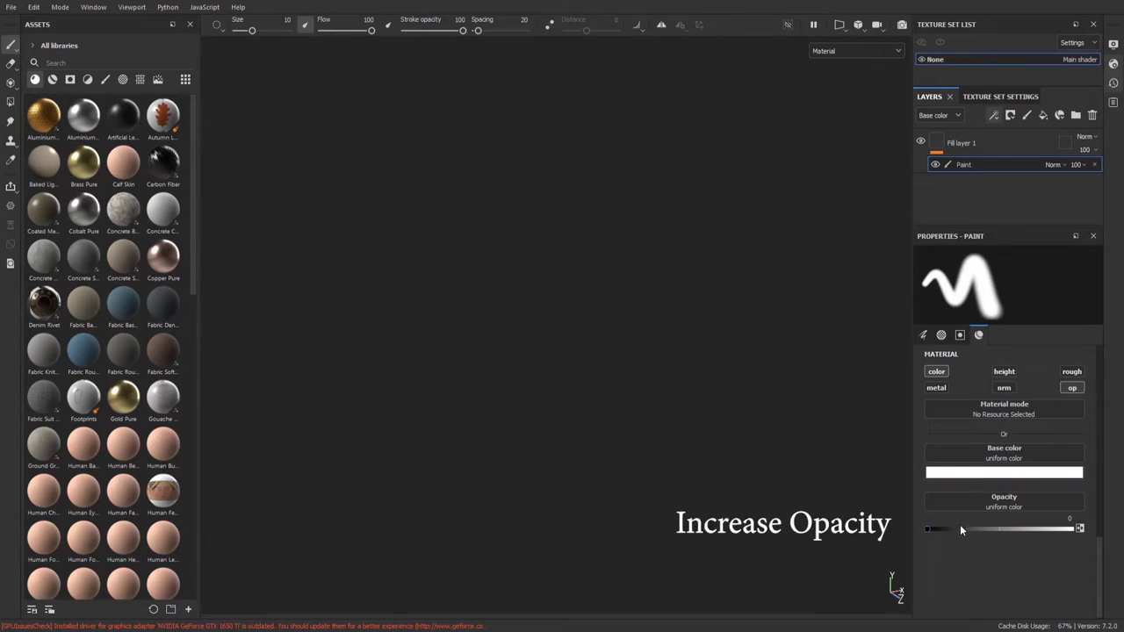
left_click(993, 528)
left_click_drag(460, 418, 593, 369)
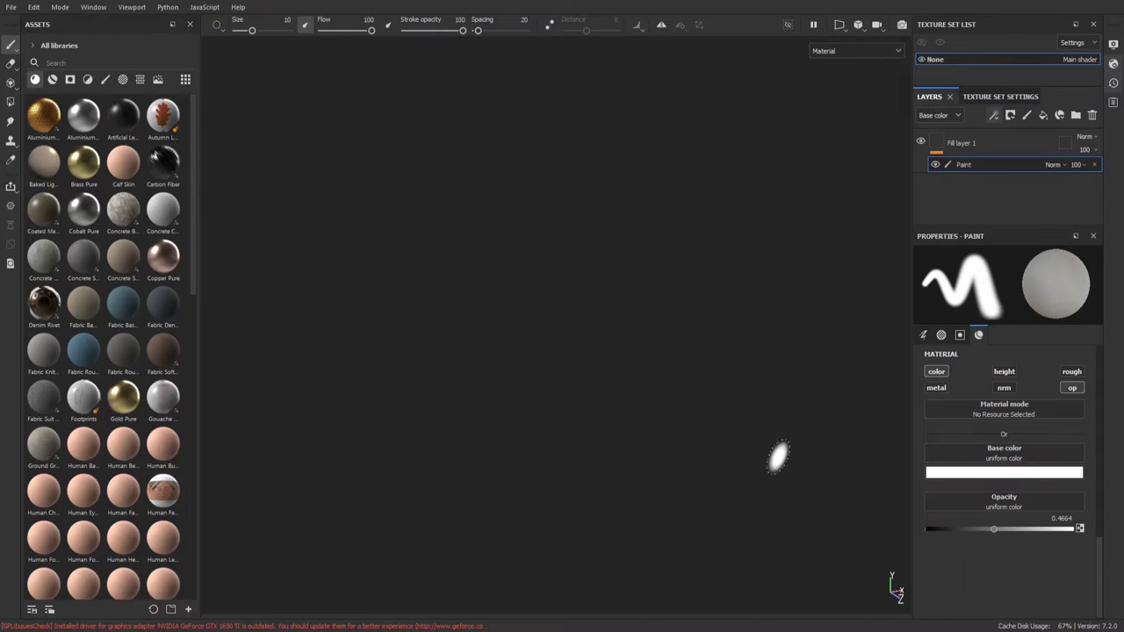
left_click(838, 24)
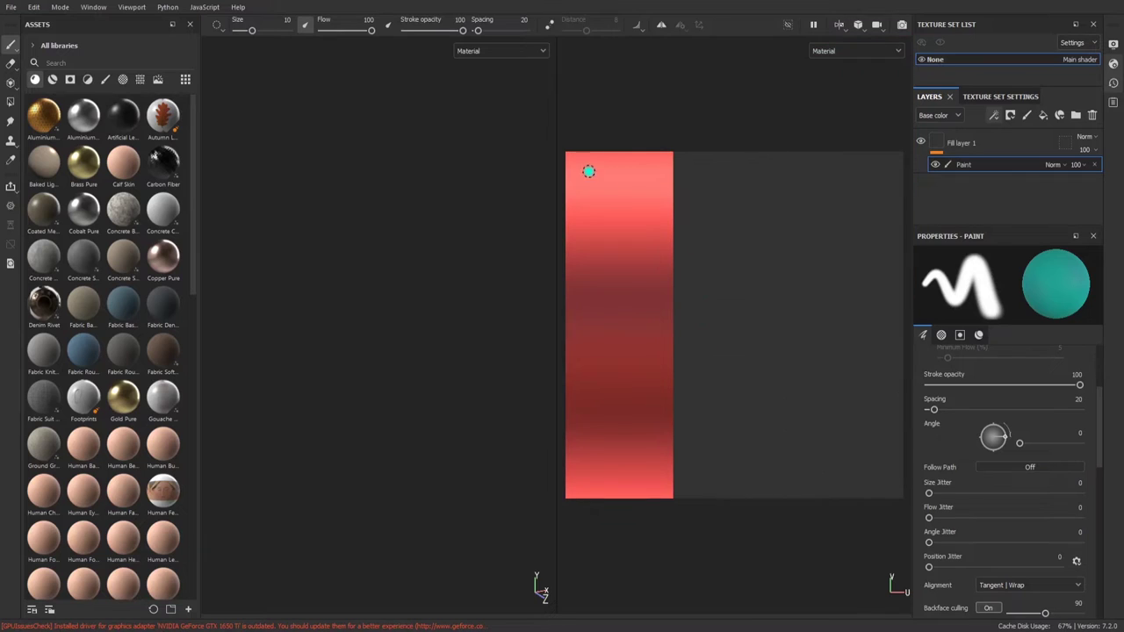
Draw straight teal brush lines along the UV strip's left and right edges in the 2D view.
left_click_drag(671, 174, 670, 238)
key("ctrl+z")
key("shift")
left_click(676, 499, "shift")
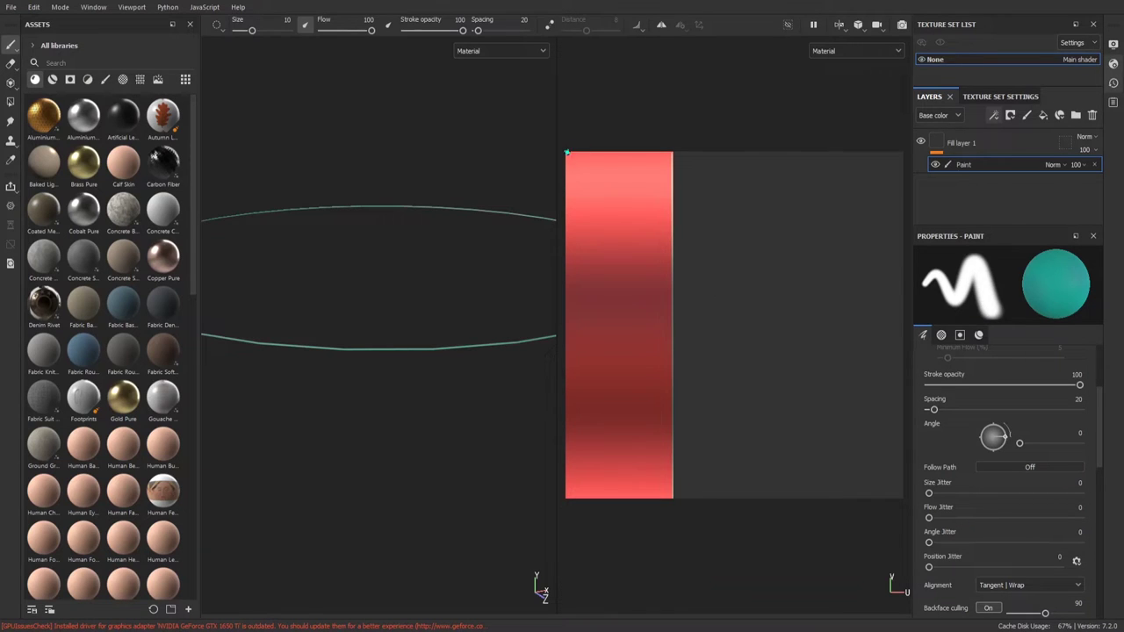
key("shift")
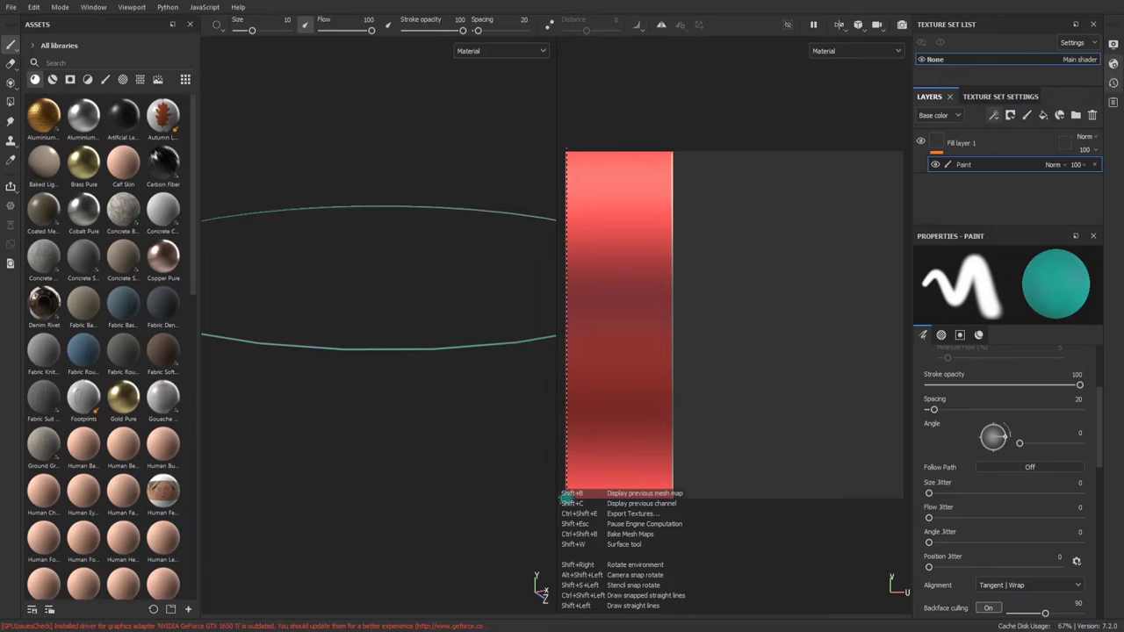
left_click(563, 502, "shift")
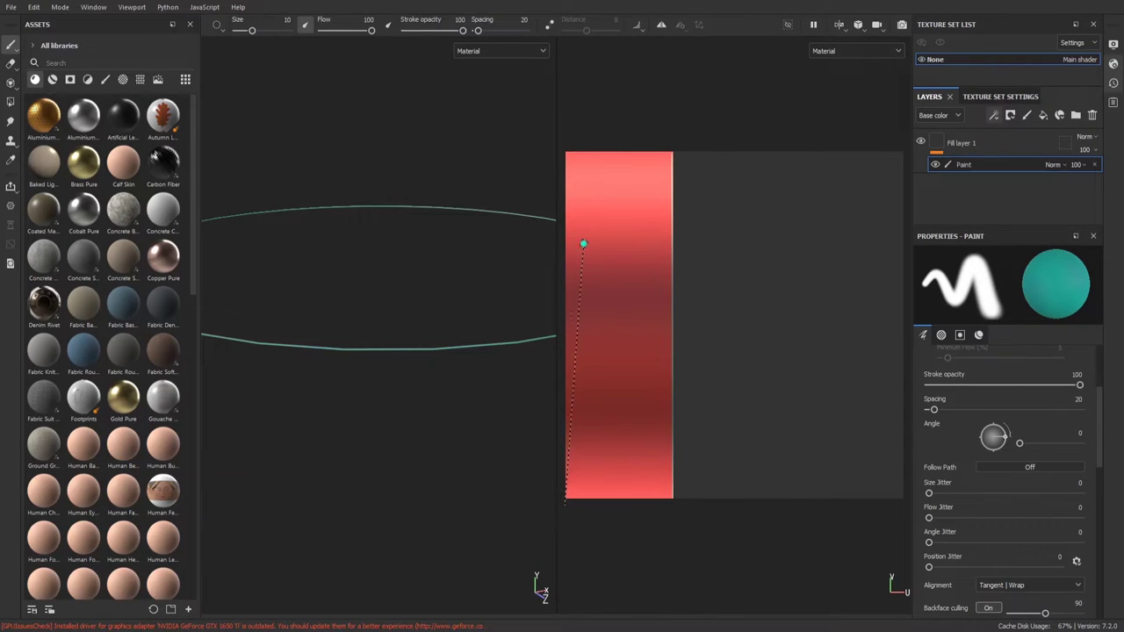
key("shift")
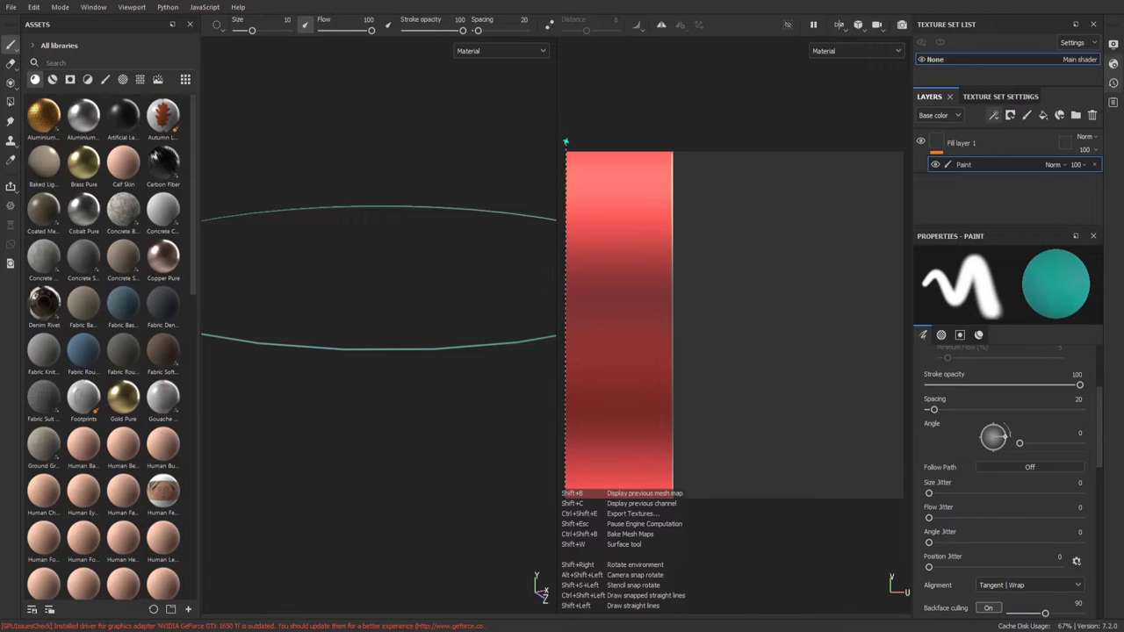
left_click(566, 142, "shift")
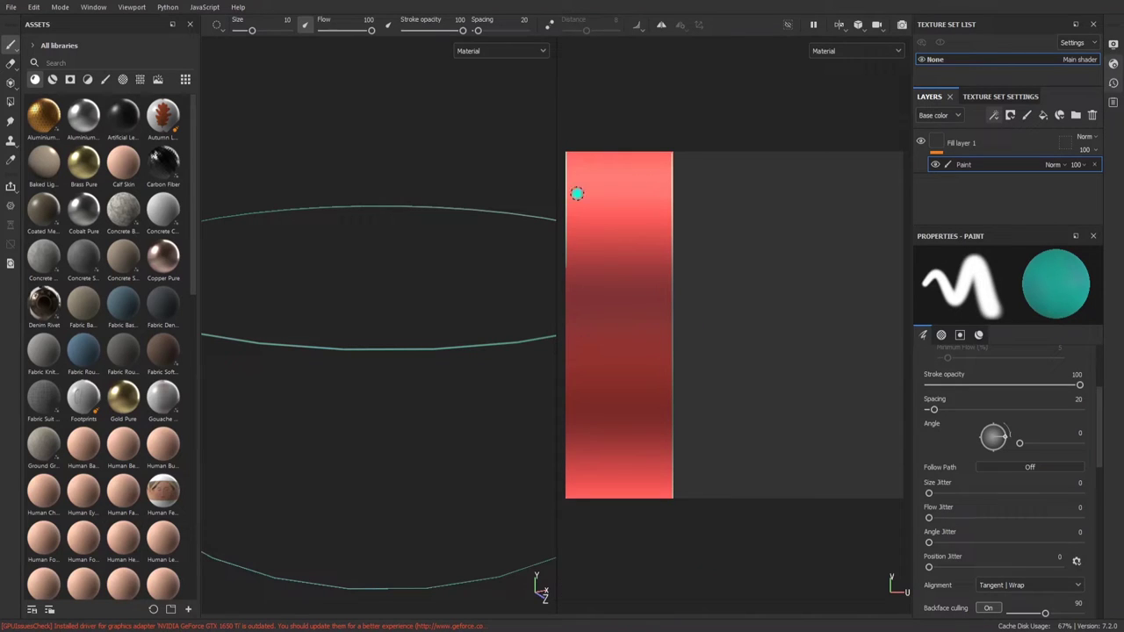
key("shift")
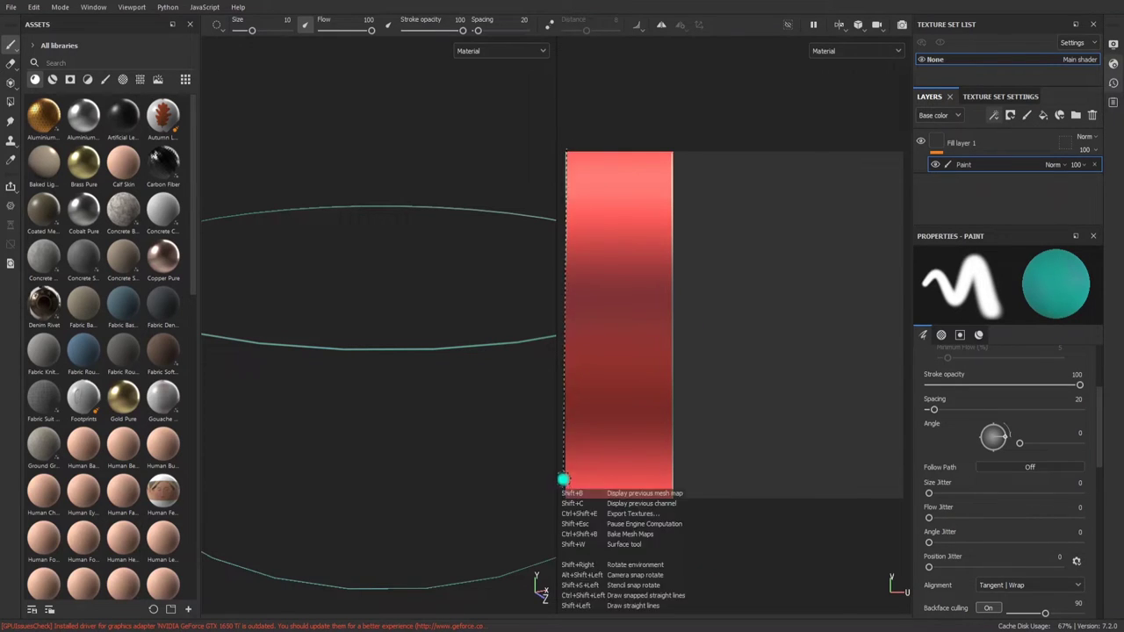
left_click(566, 504, "shift")
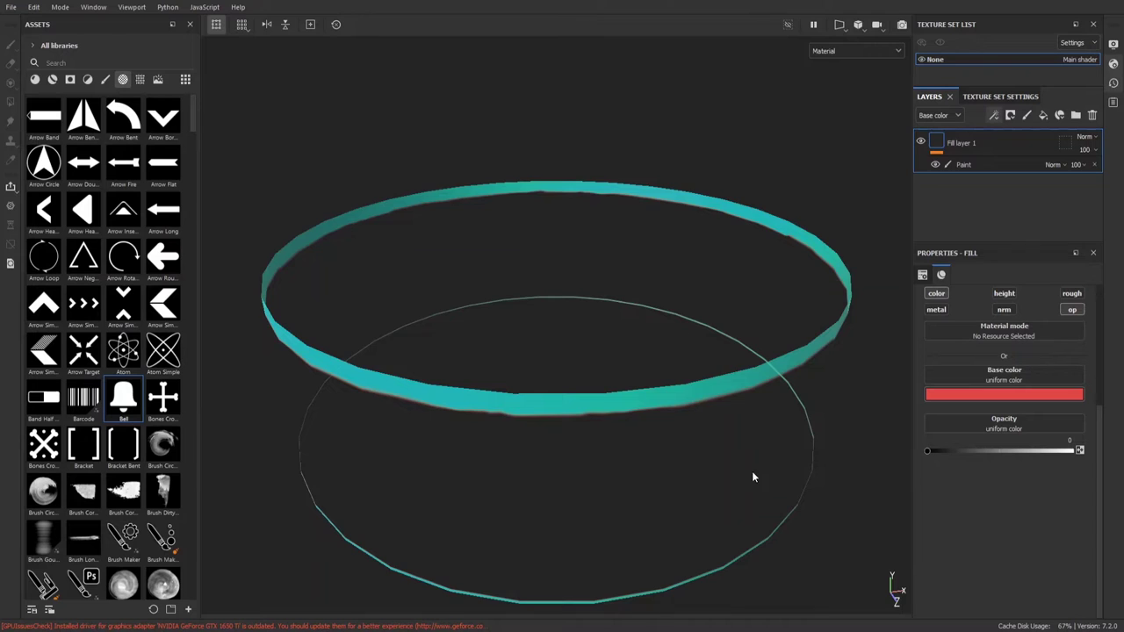
Select the Paint layer and set the brush alpha to an Arrow Simple chevron shape.
mouse_move(752, 477)
left_mouse_down("alt")
mouse_move(753, 407)
mouse_move(797, 406)
left_mouse_up("alt")
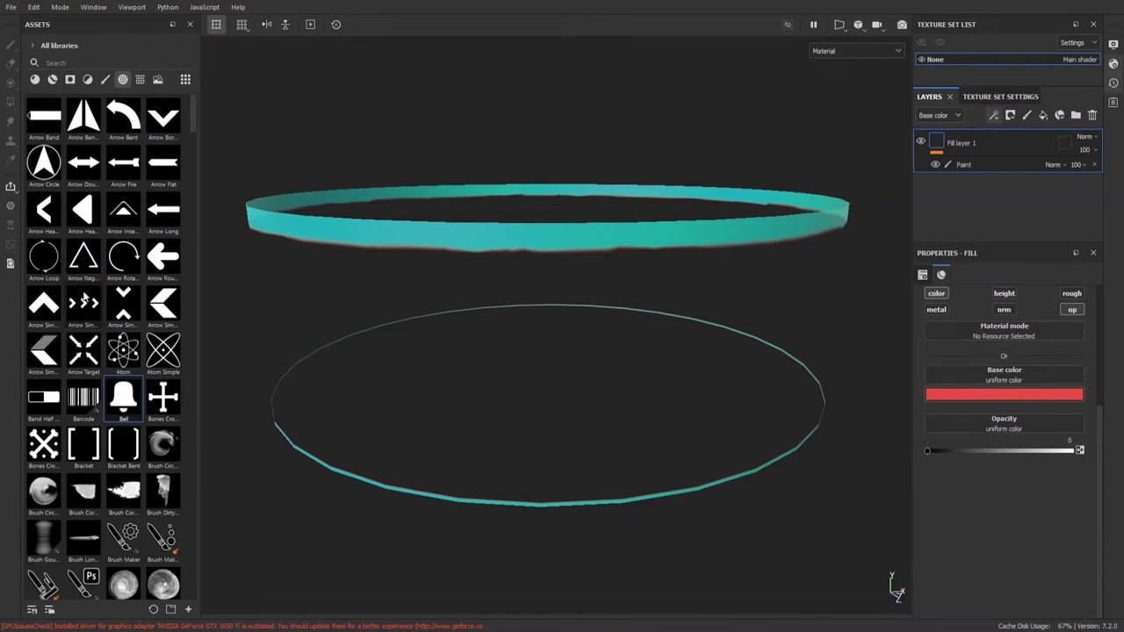
left_click(46, 303)
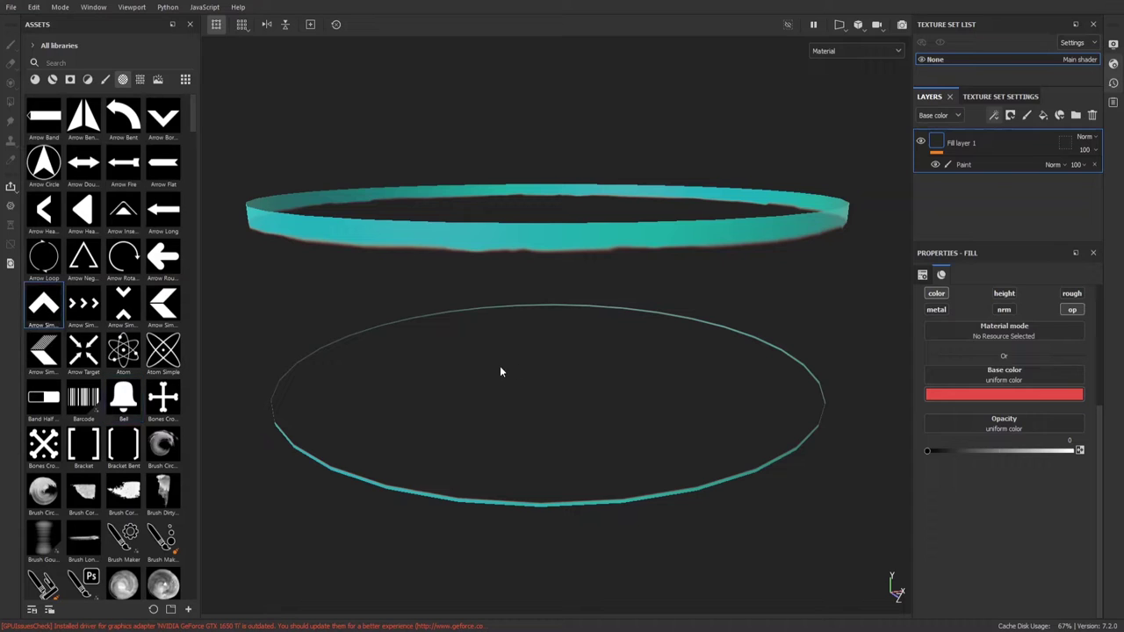
left_click(162, 305)
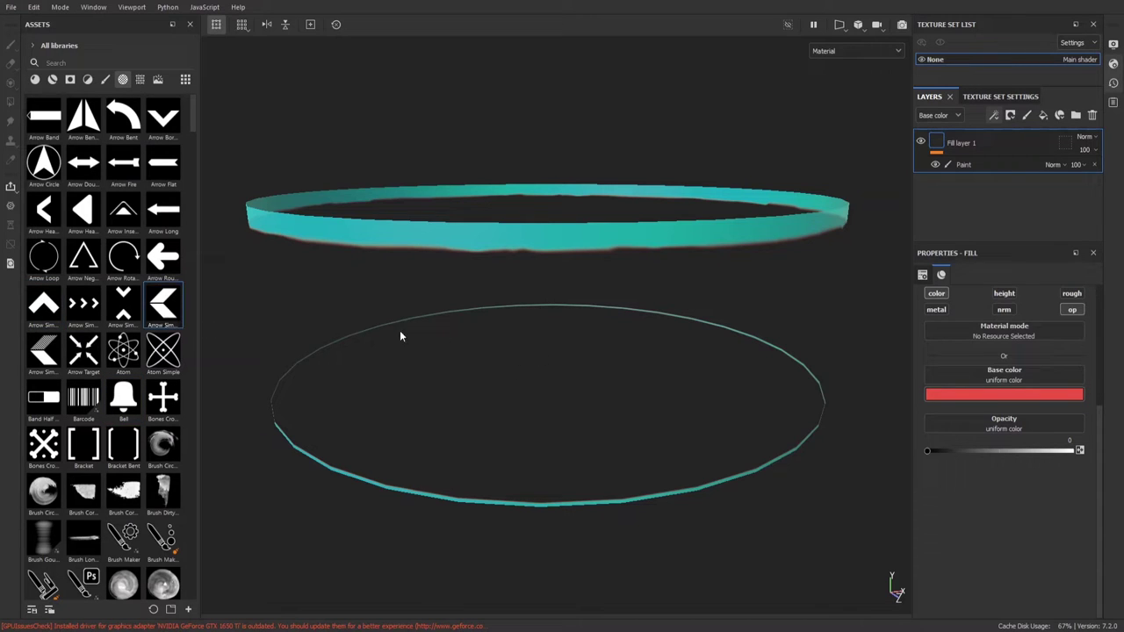
left_click(961, 165)
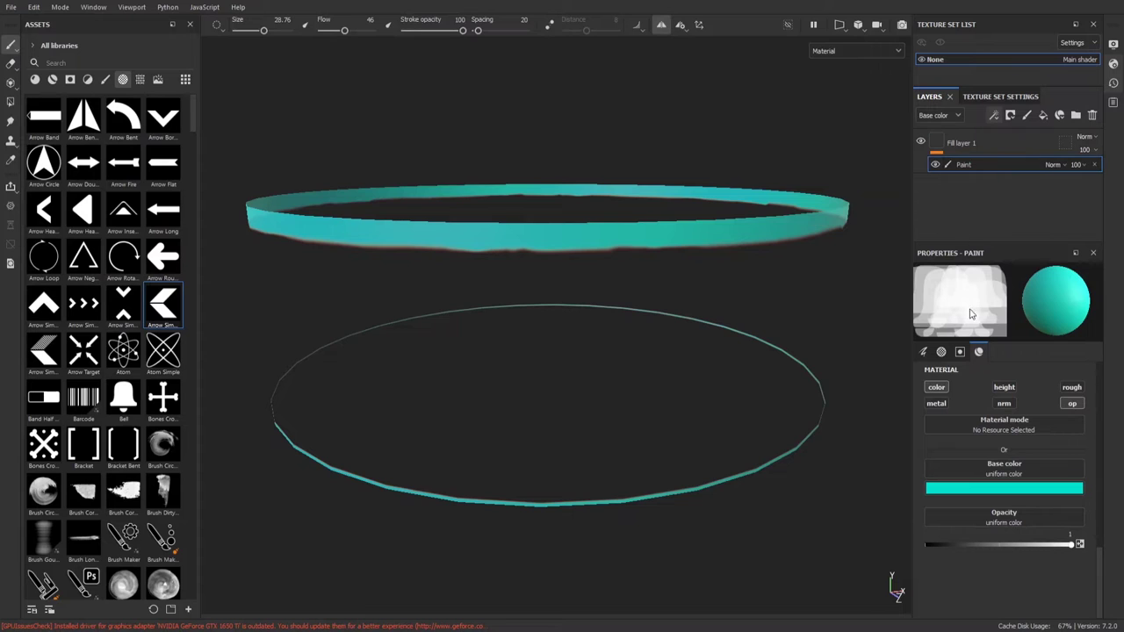
left_click(163, 303)
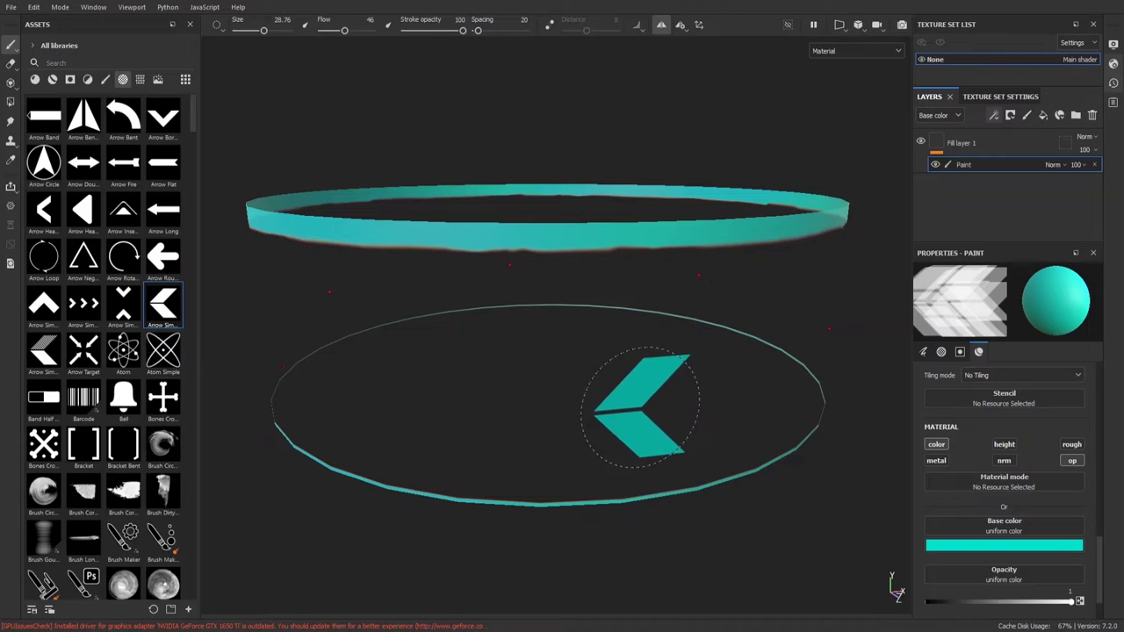
Stamp teal chevrons around the cylinder wall, switching to the upward chevron pair while orbiting.
left_click_drag(637, 408, 685, 325, "alt")
left_click(685, 325)
left_click_drag(682, 394, 690, 377, "alt")
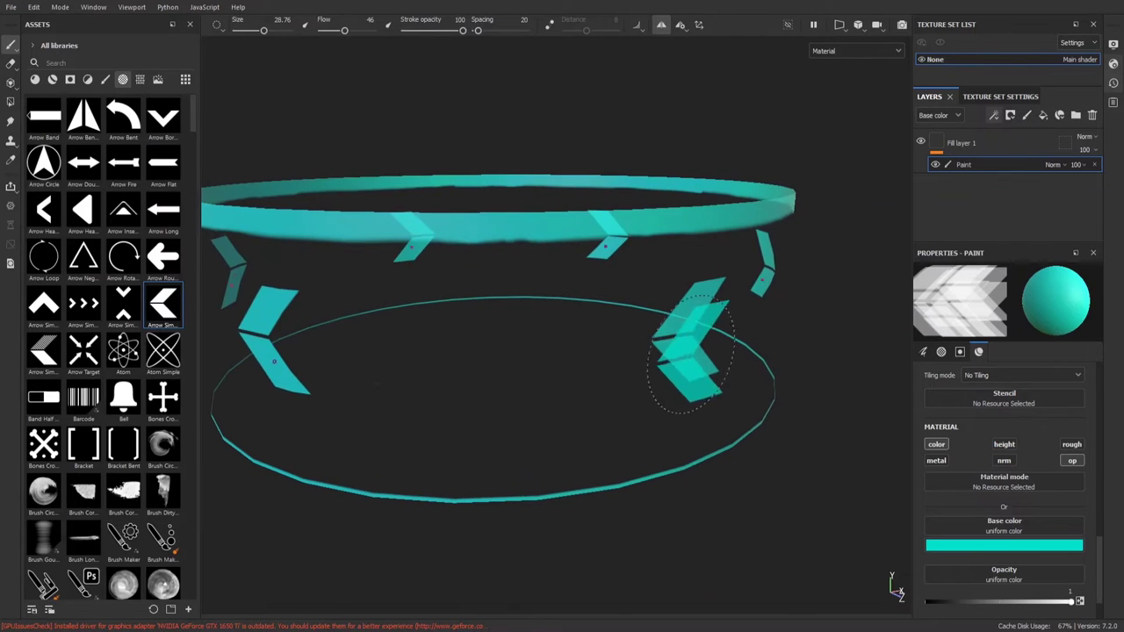
key("ctrl+z")
mouse_move(615, 349)
left_mouse_down("alt")
mouse_move(609, 452)
mouse_move(677, 357)
mouse_move(614, 377)
left_mouse_up("alt")
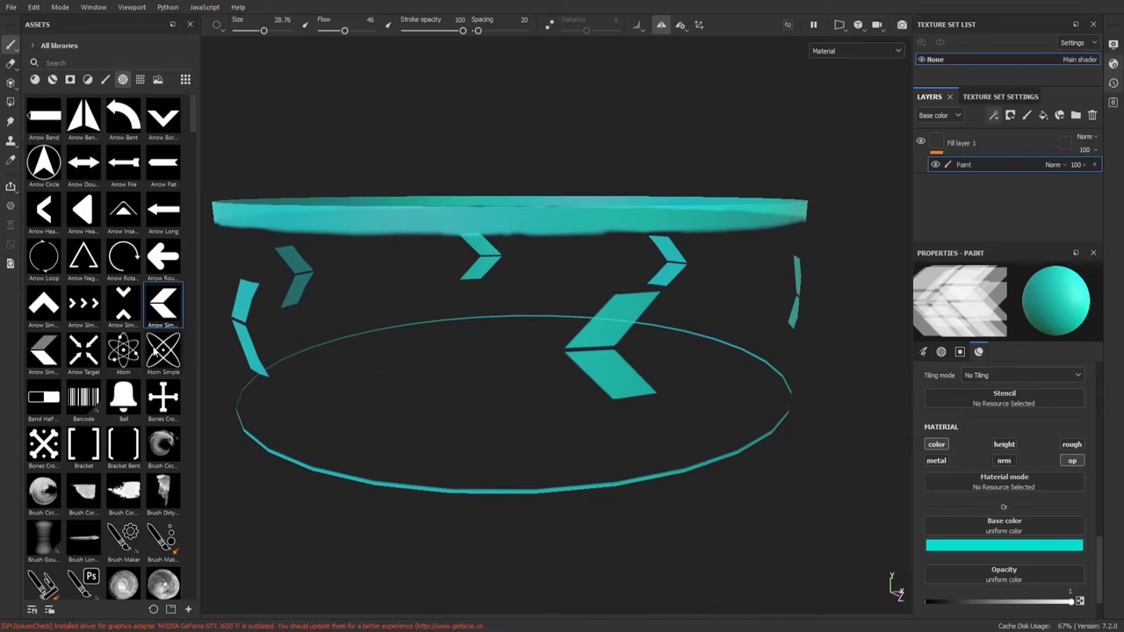
left_click(123, 303)
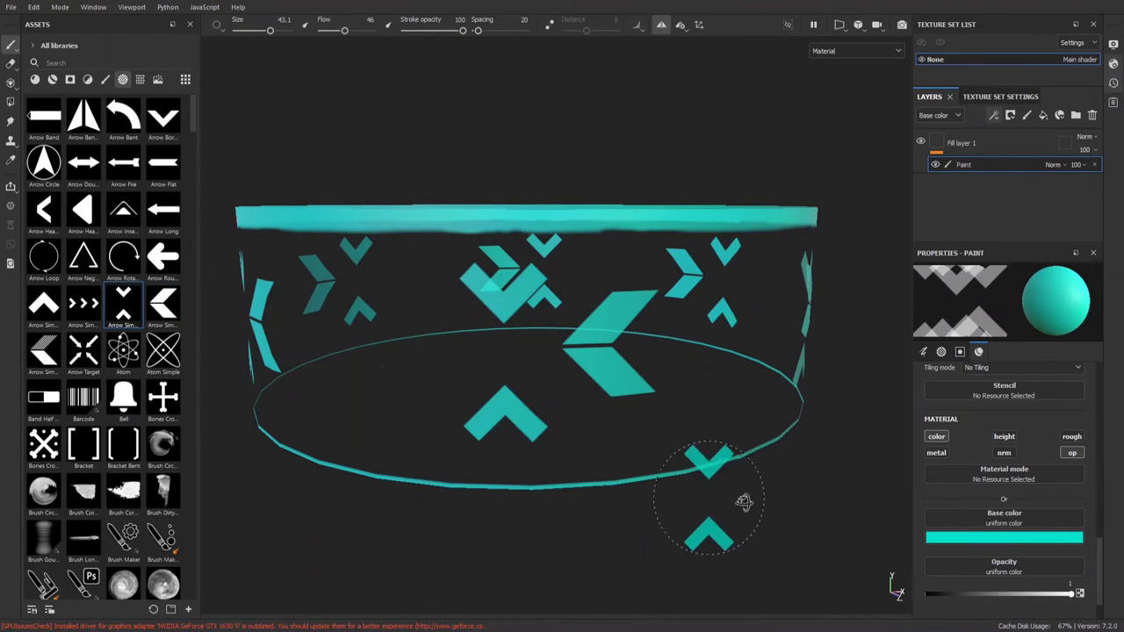
mouse_move(743, 501)
left_mouse_down("alt")
mouse_move(743, 533)
mouse_move(669, 549)
mouse_move(707, 543)
left_mouse_up("alt")
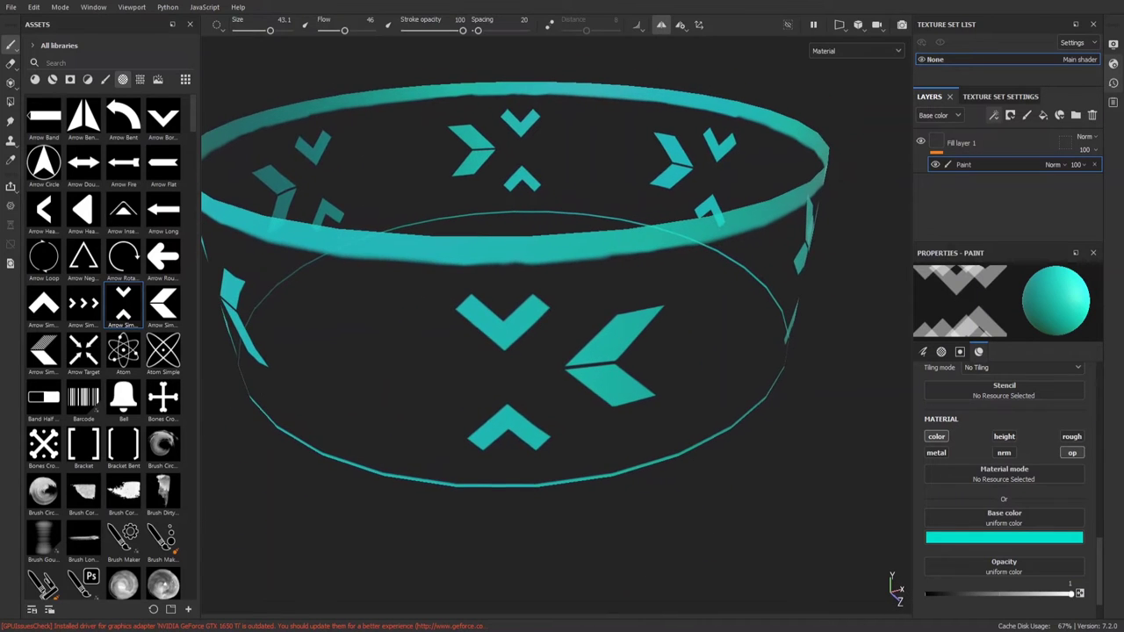
Stamp the three-hexagon cluster alpha onto the ring wall and orbit to check the result.
scroll(131, 444, "down", 10)
left_click(83, 465)
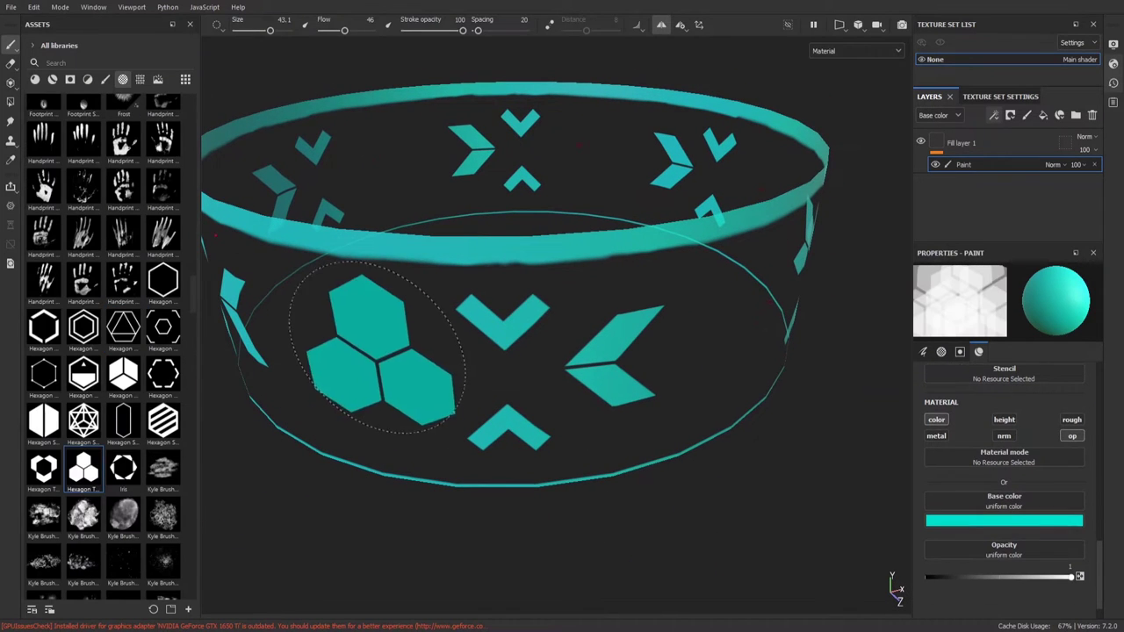
left_click(360, 347)
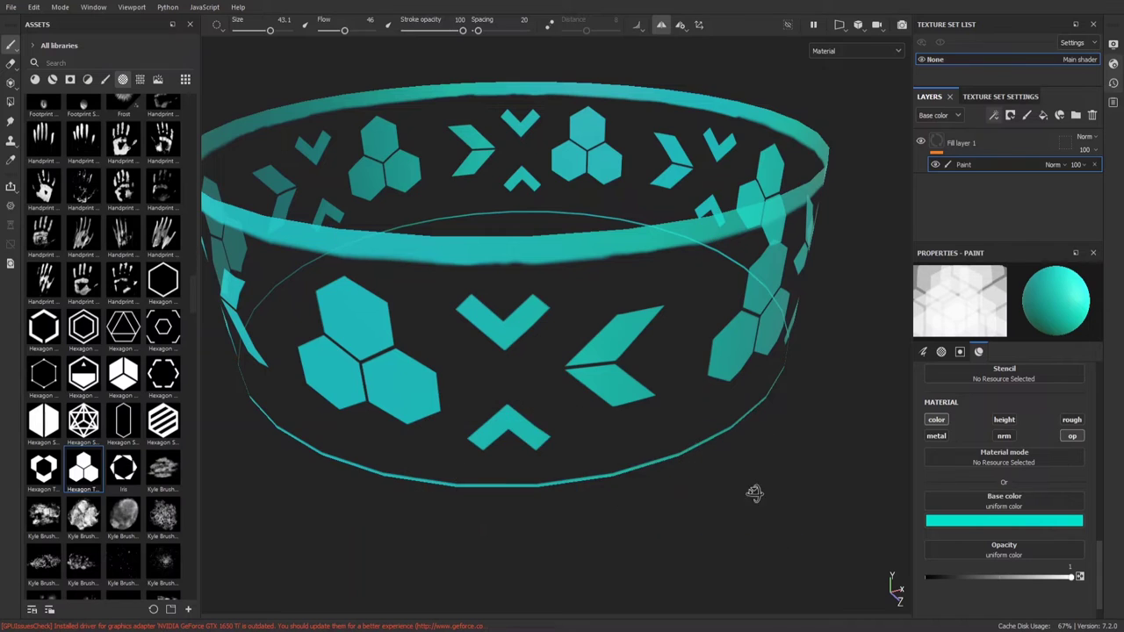
mouse_move(747, 494)
left_mouse_down("alt")
mouse_move(753, 472)
mouse_move(706, 492)
mouse_move(715, 502)
mouse_move(612, 356)
left_mouse_up("alt")
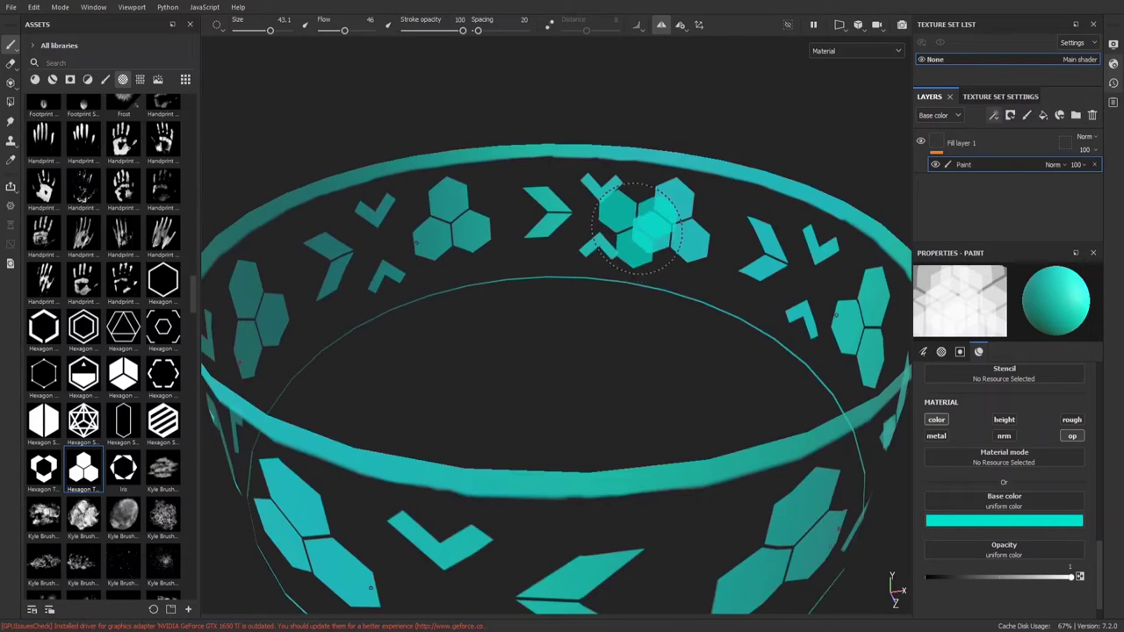
right_click_drag(612, 357, 606, 195, "alt")
mouse_move(605, 195)
left_mouse_down("alt")
mouse_move(832, 332)
mouse_move(849, 326)
mouse_move(662, 310)
mouse_move(640, 319)
mouse_move(660, 321)
left_mouse_up("alt")
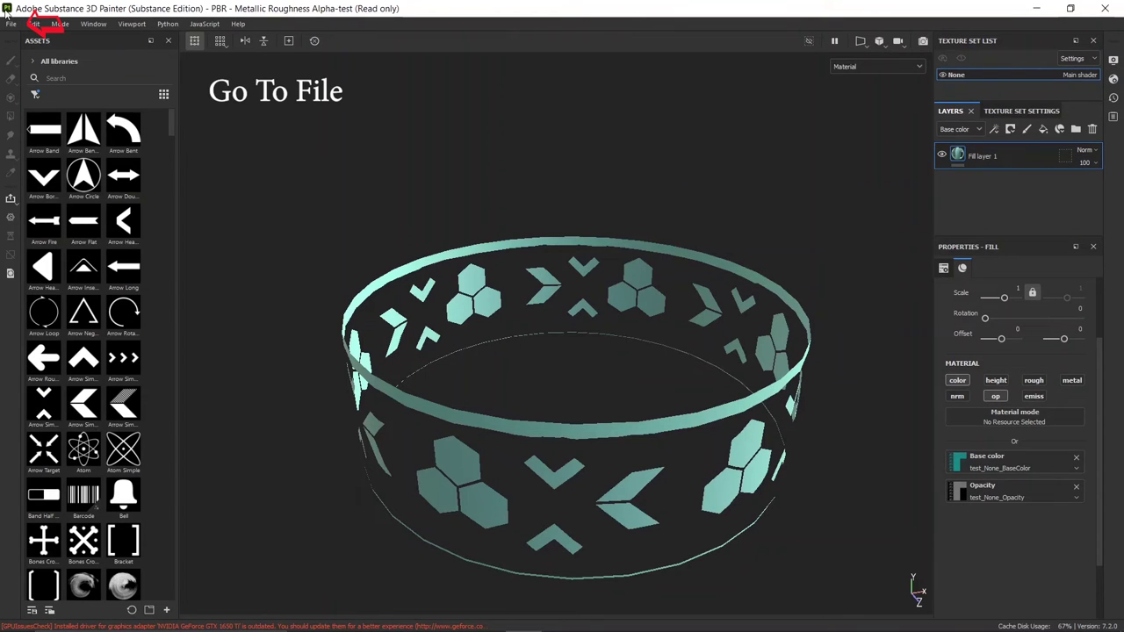
Open Export Textures with PBR Metallic Roughness as output template and show the Output Templates editor.
left_click(11, 26)
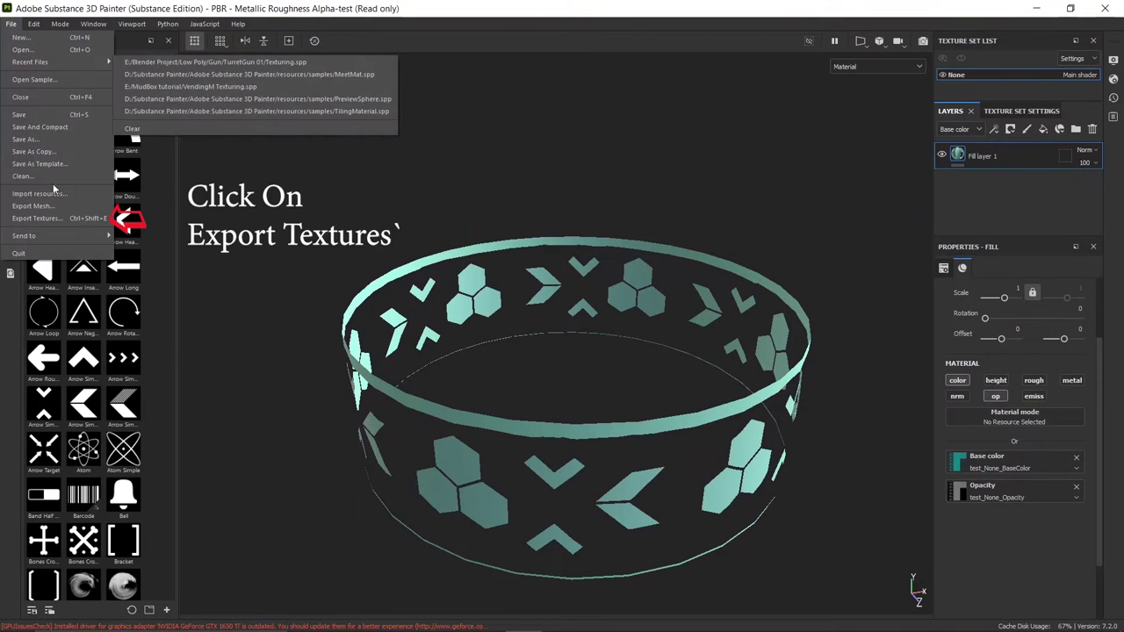
left_click(42, 219)
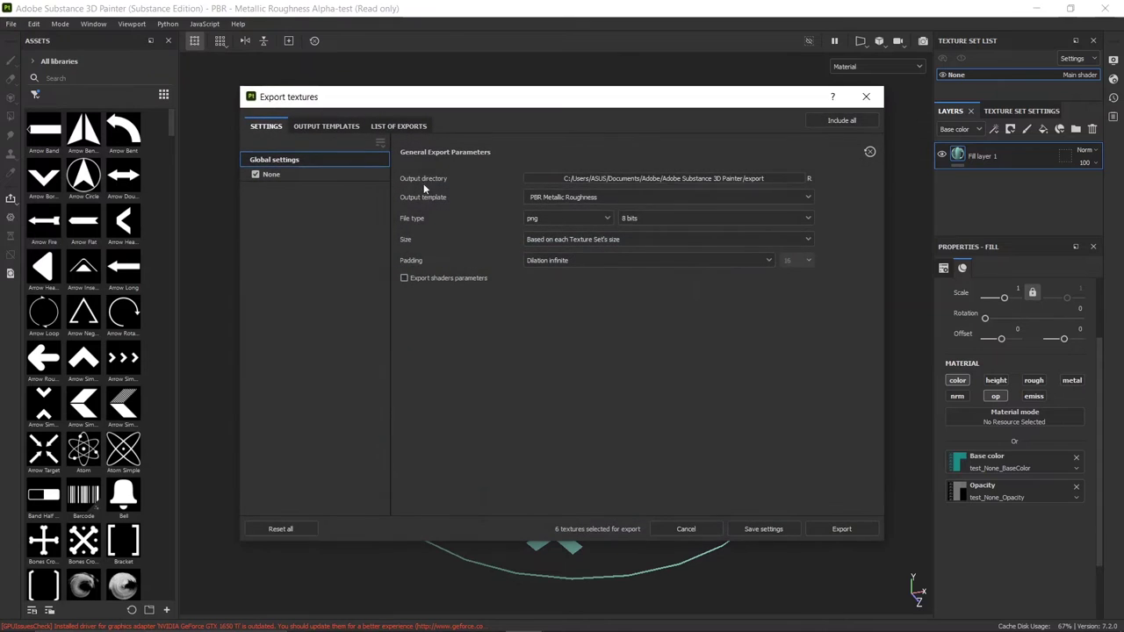
left_click(580, 201)
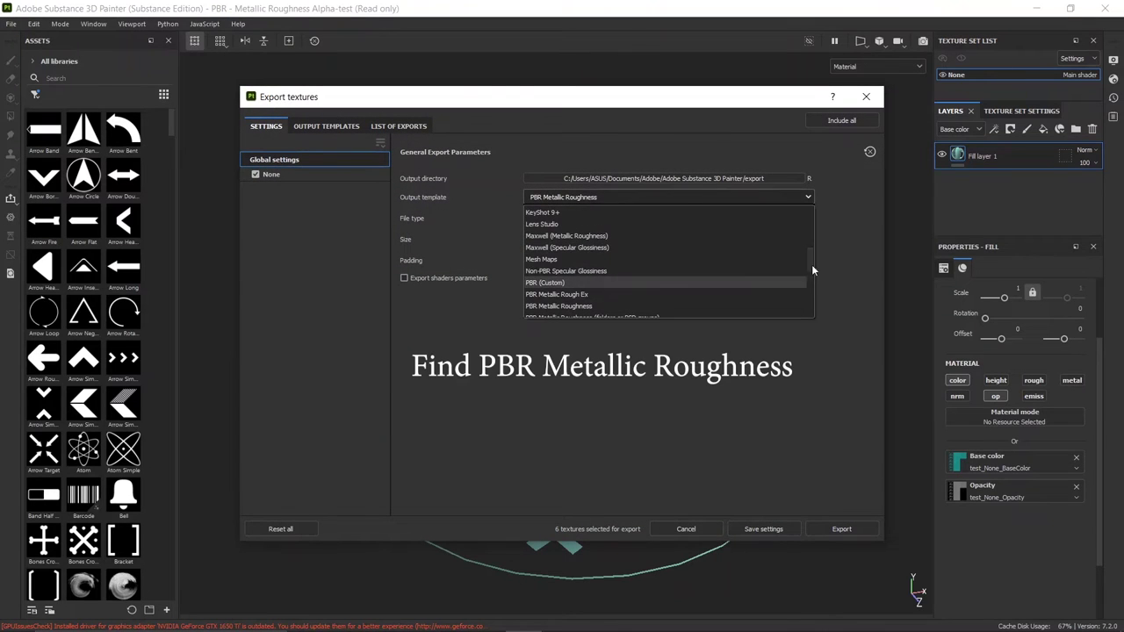
left_click_drag(809, 259, 815, 281)
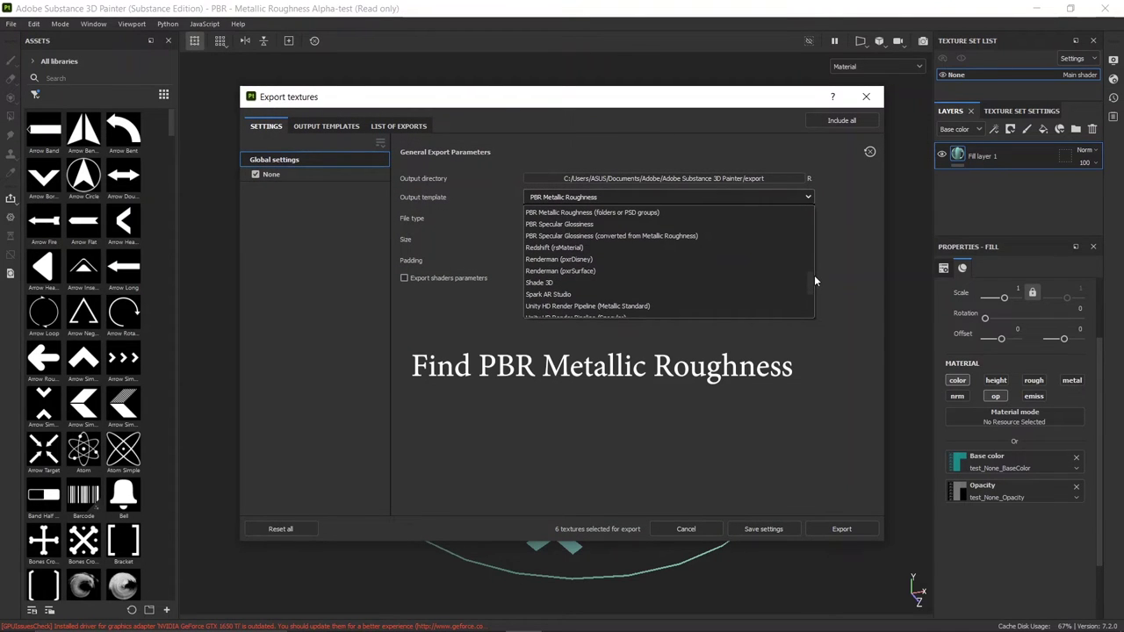
left_click_drag(815, 276, 821, 265)
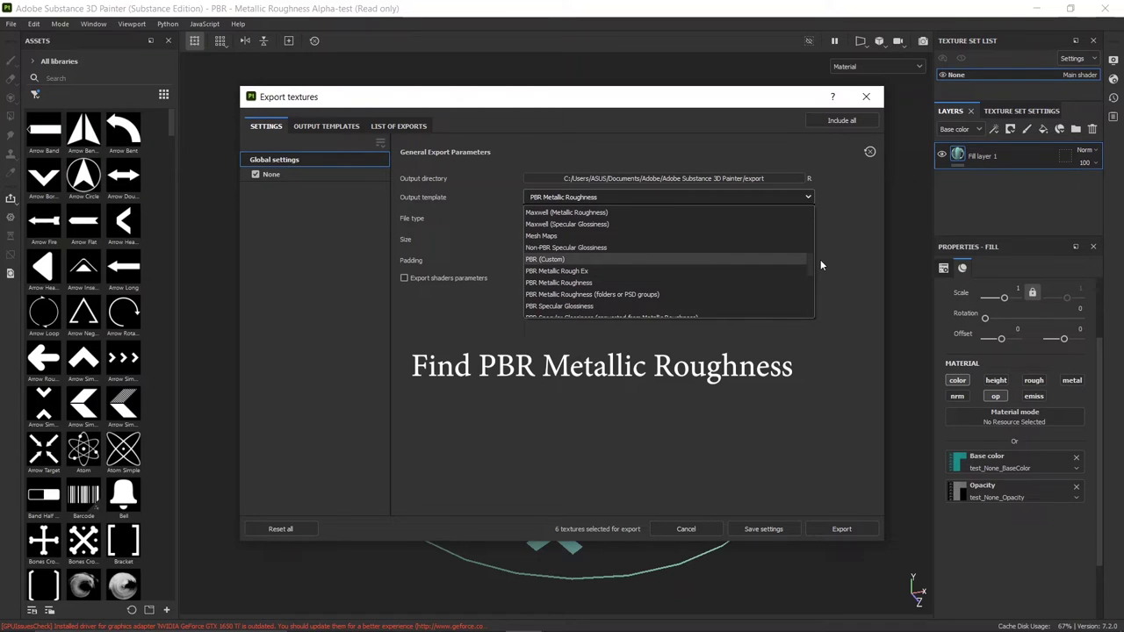
left_click(565, 282)
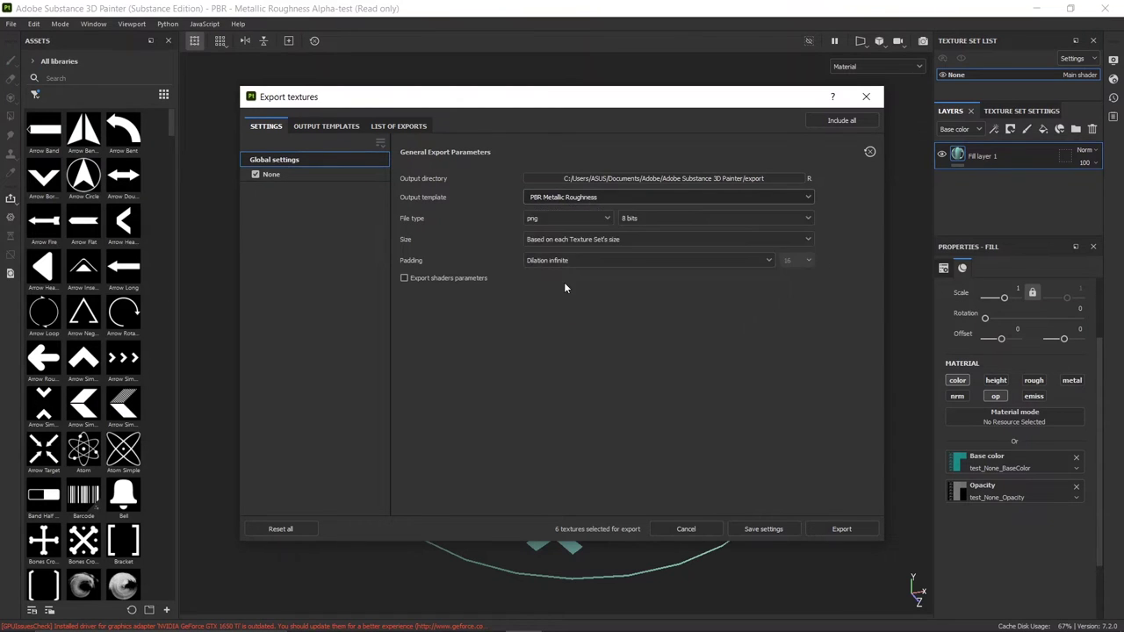
left_click(319, 126)
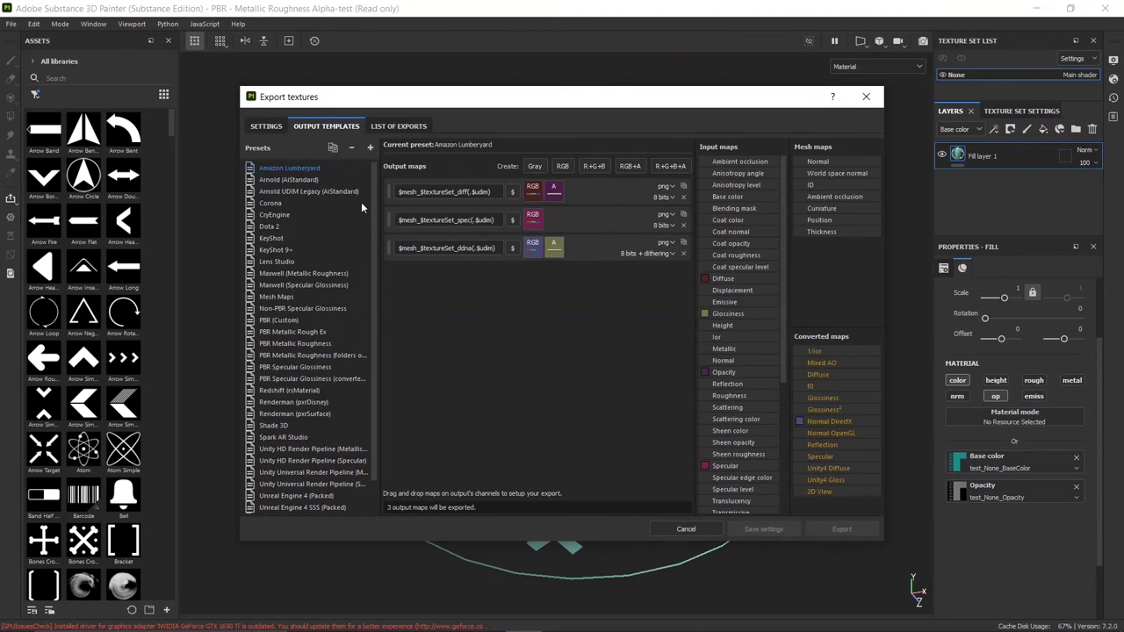
Add a Grayscale output map to the PBR Metallic Roughness preset, fed by Opacity's gray channel.
left_click(286, 343)
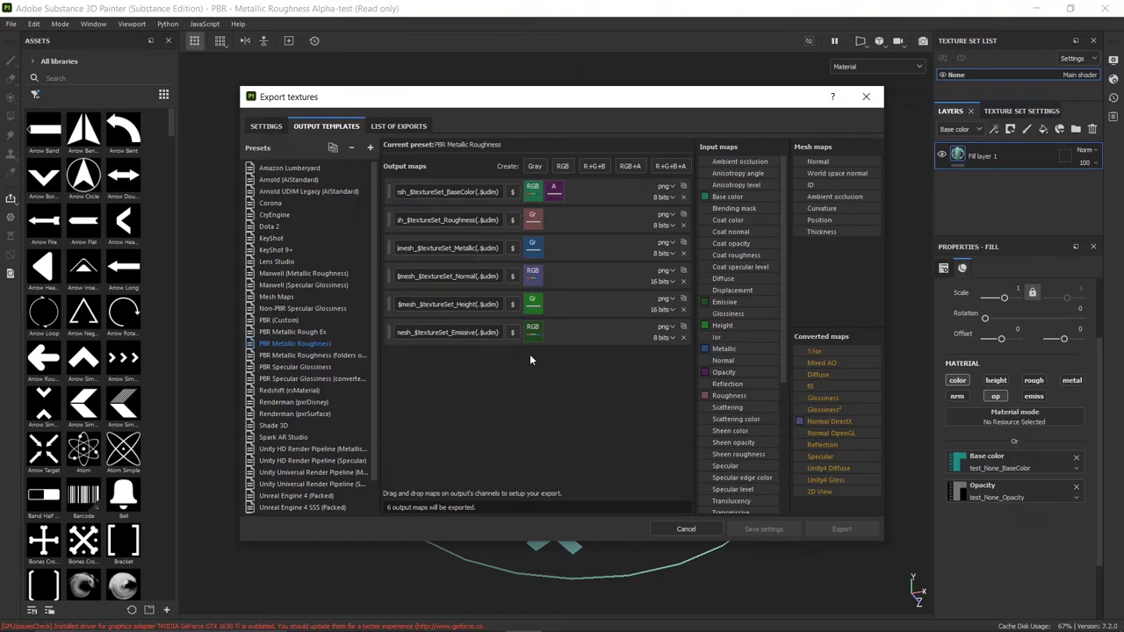
left_click(533, 167)
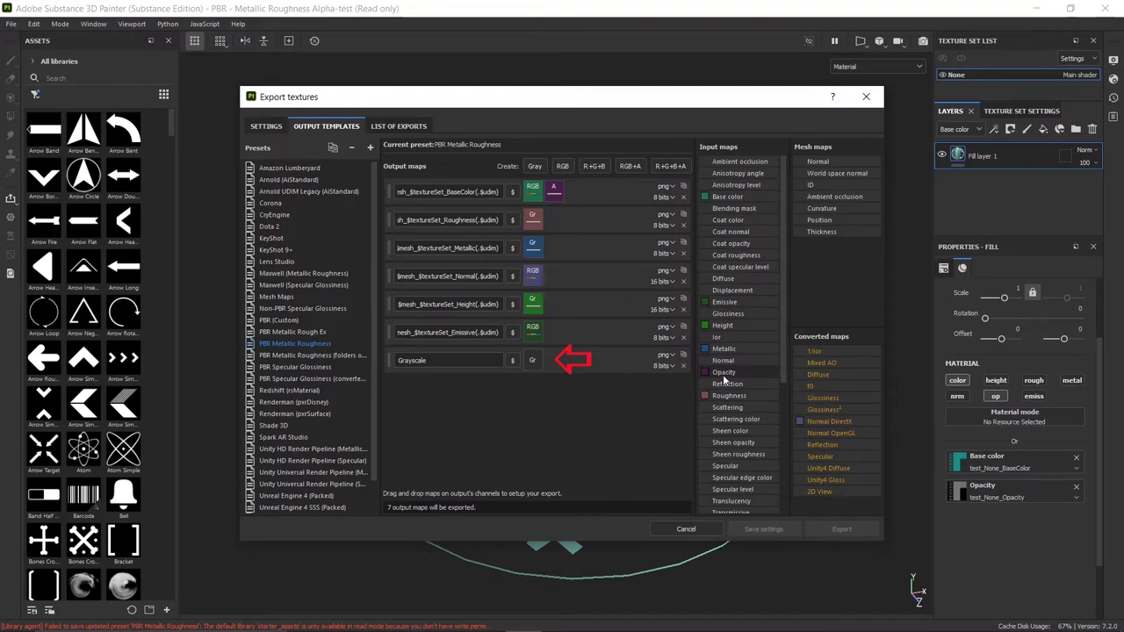
left_click_drag(725, 380, 530, 360)
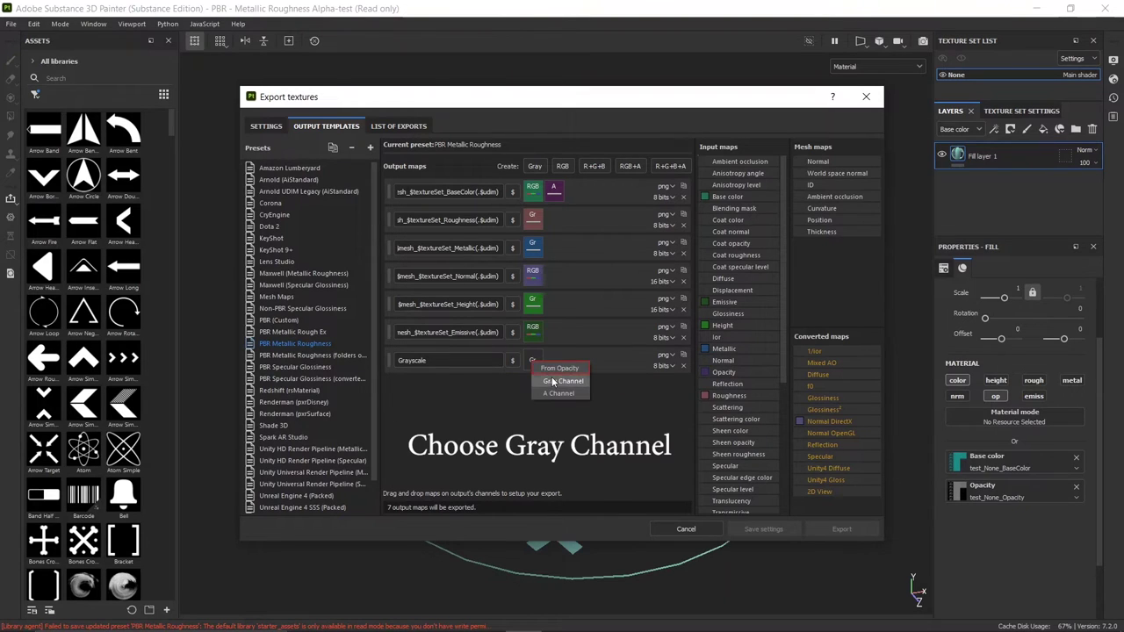
left_click(552, 381)
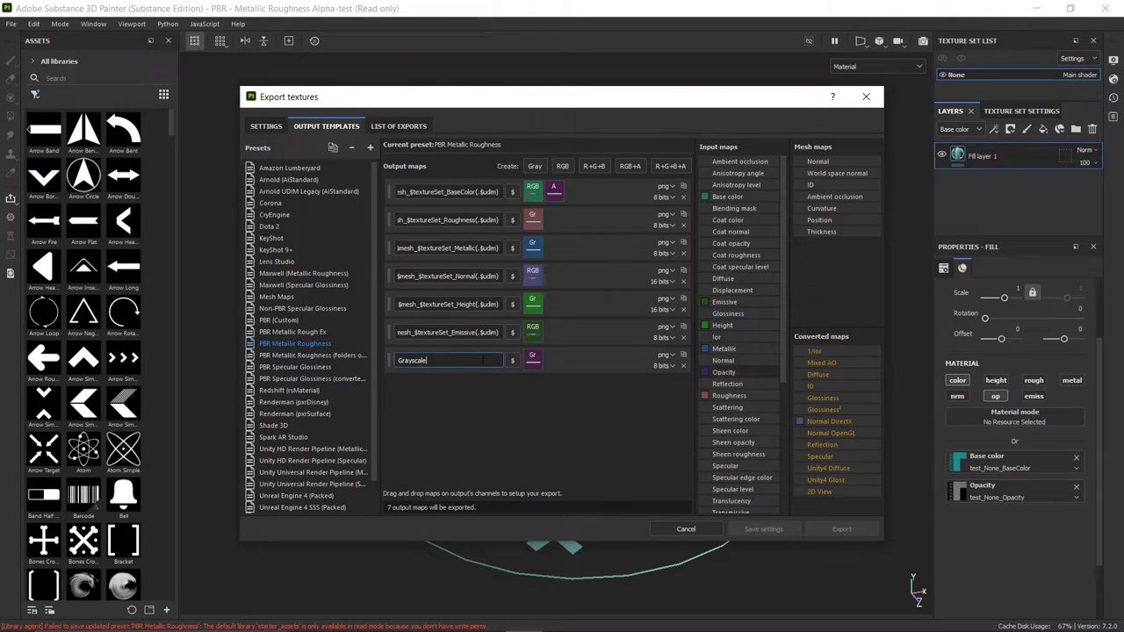
Name the new map $mesh_$textureSet_Opacity(.$udim) by reusing the Emissive name with Opacity.
double_click(488, 332)
key("ctrl+a")
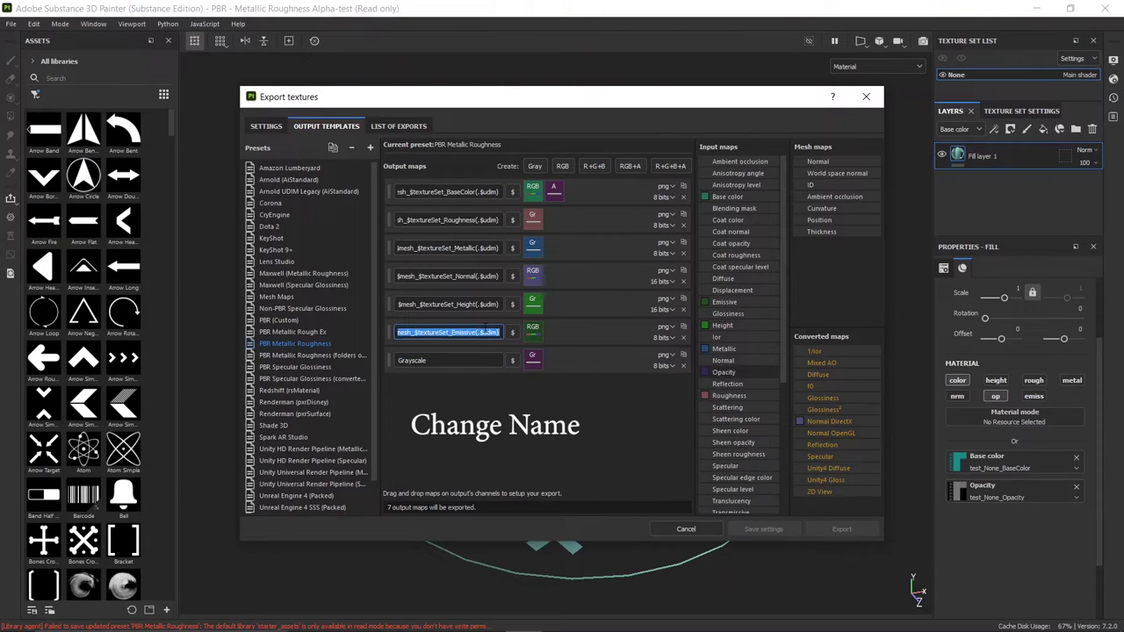
key("ctrl+c")
double_click(471, 361)
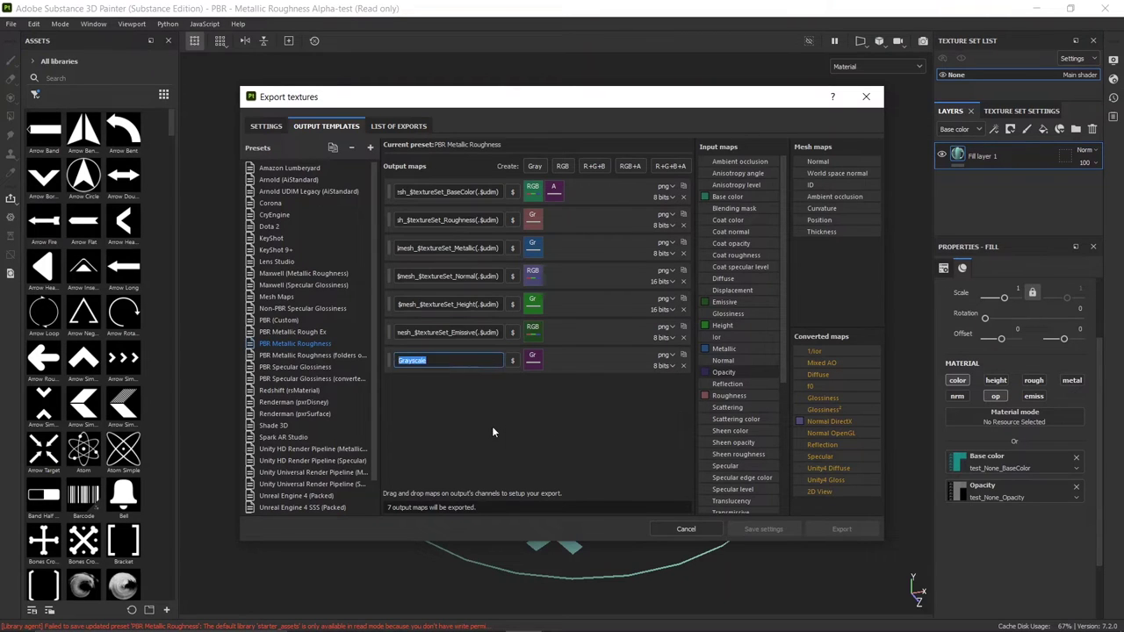
key("ctrl+v")
key("BackSpace")
key("BackSpace")
key("BackSpace")
key("BackSpace")
key("BackSpace")
key("BackSpace")
key("BackSpace")
type("Opa")
type("city")
key("Return")
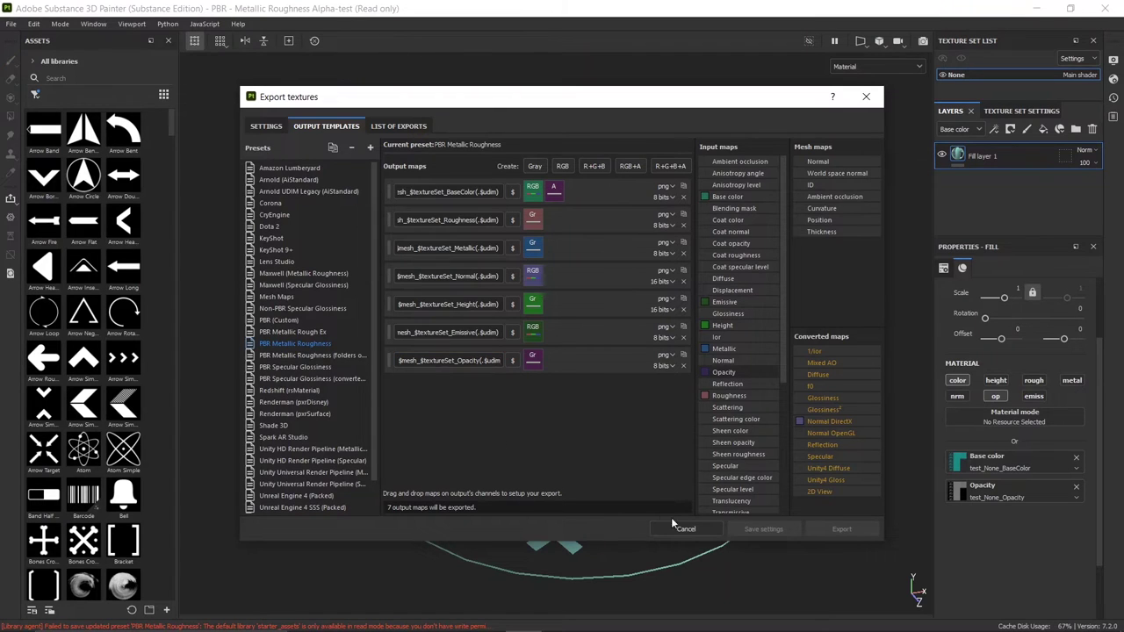
Set export to png, 16 bits, size 2048, review the seven queued textures, and export.
left_click(266, 126)
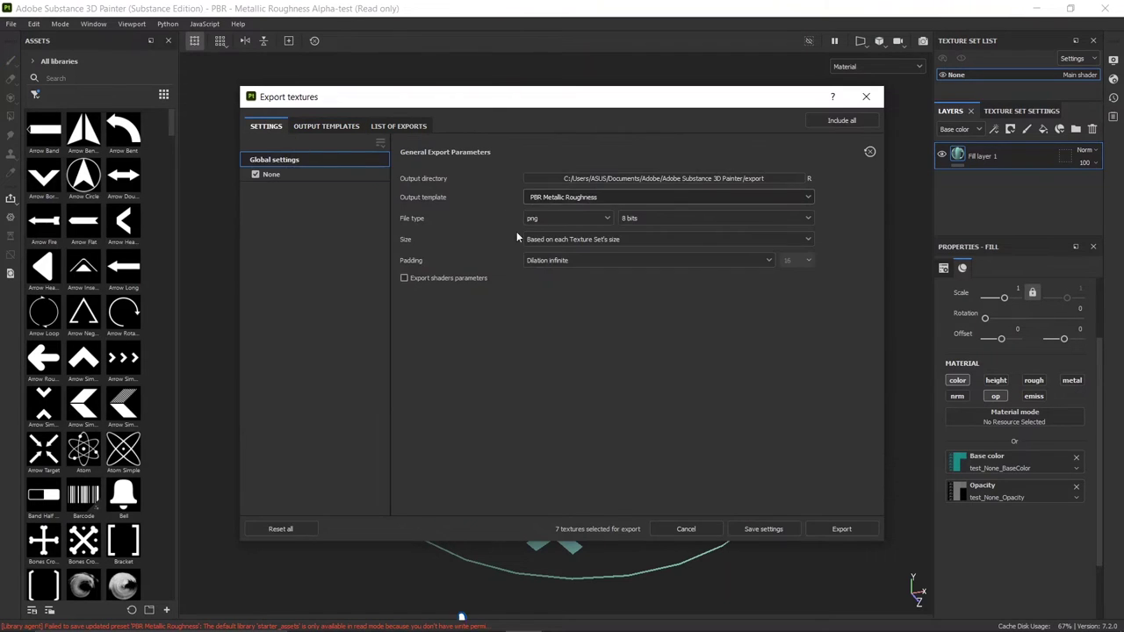
left_click(568, 218)
left_click(544, 321)
left_click(633, 218)
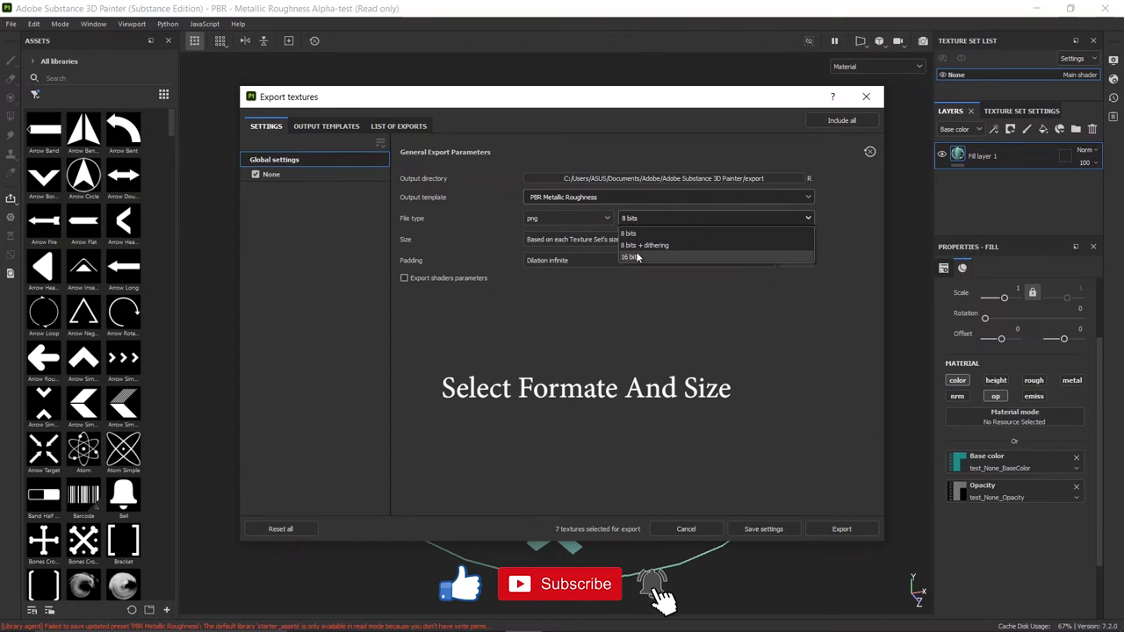
left_click(640, 259)
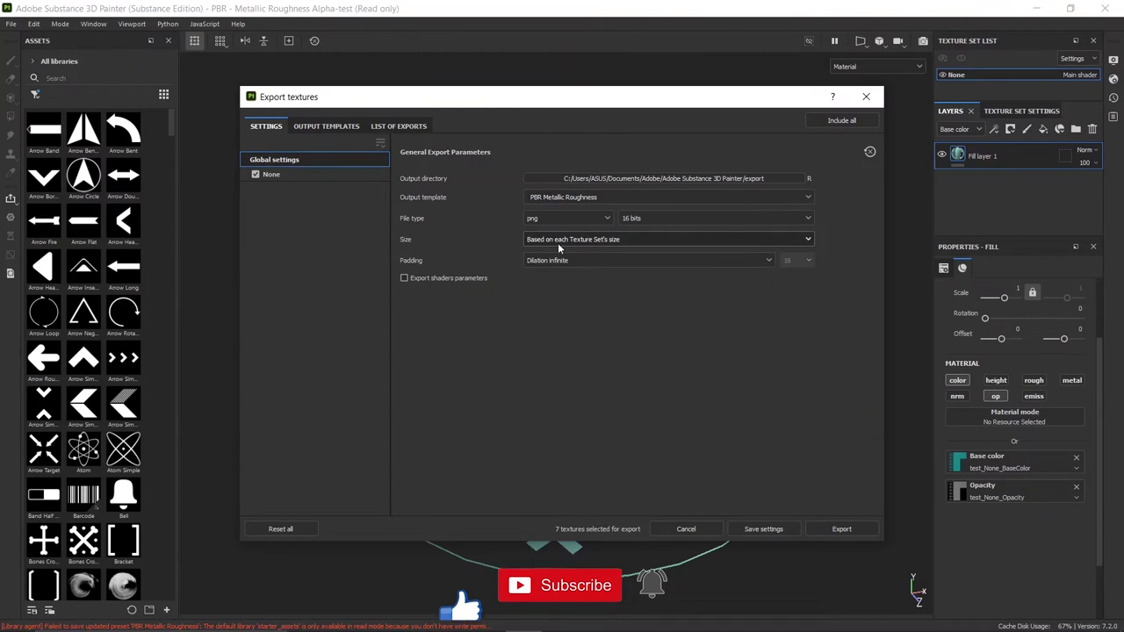
left_click(541, 240)
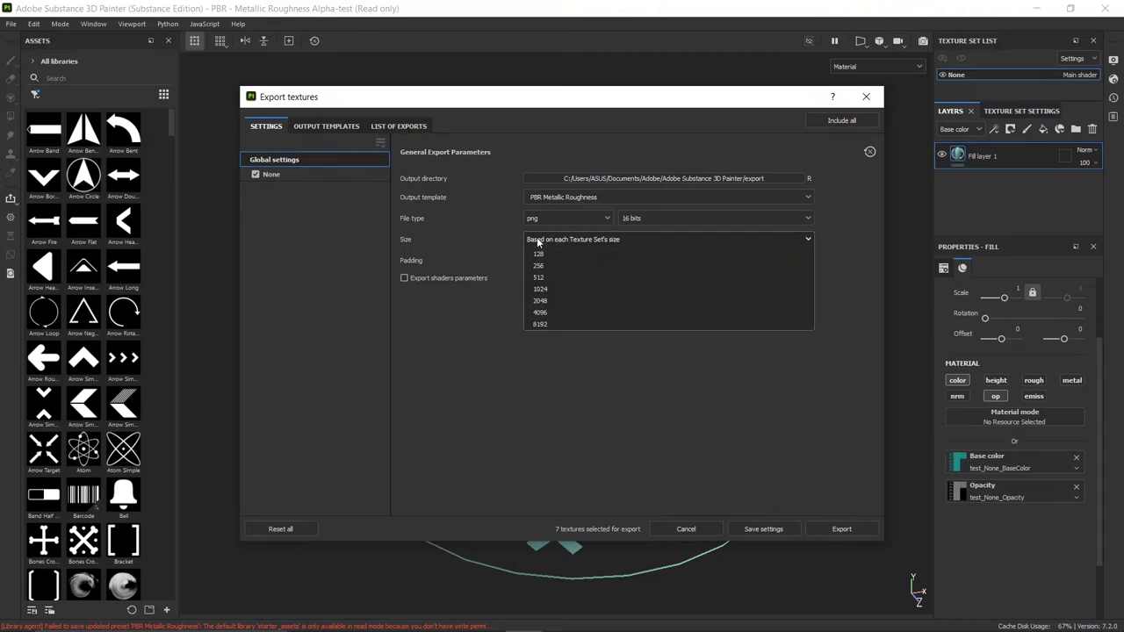
left_click(549, 327)
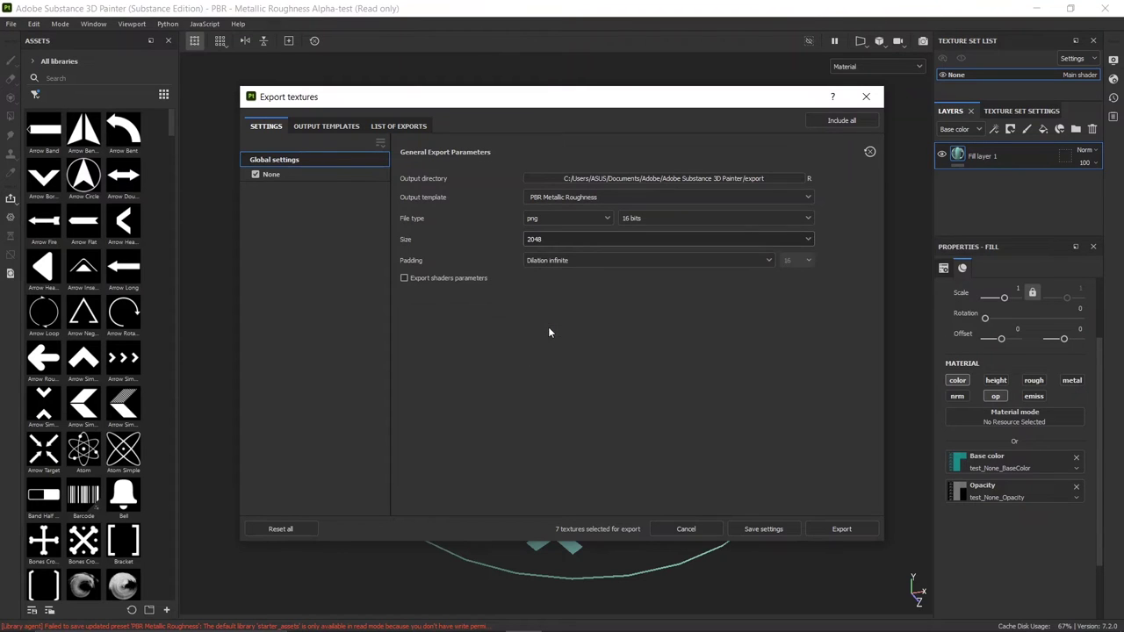
left_click(389, 126)
left_click(311, 125)
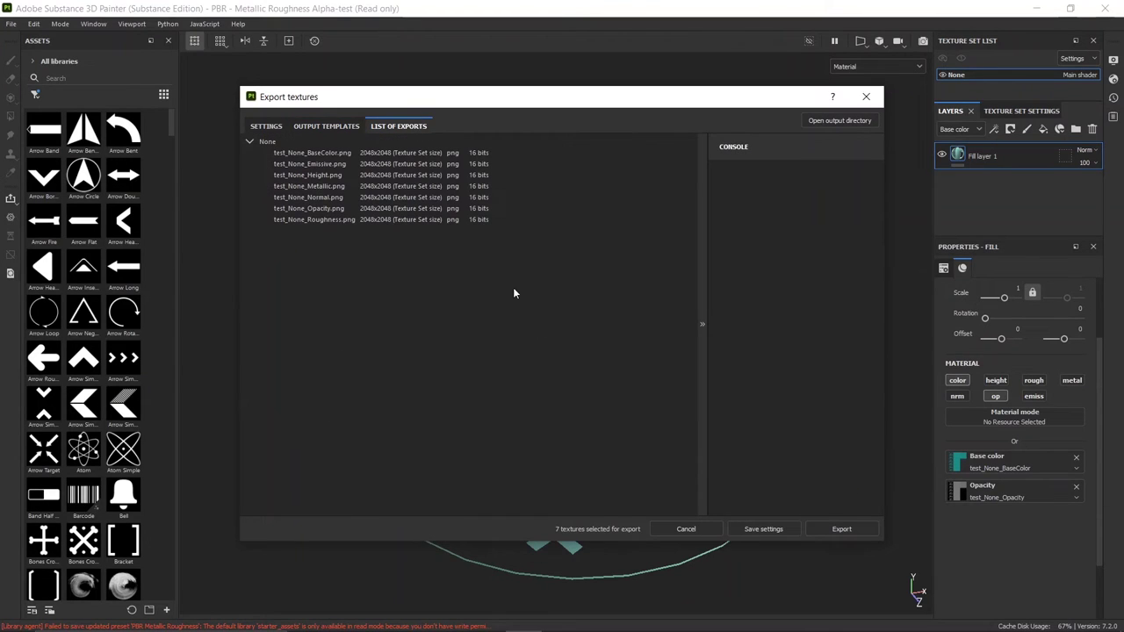
left_click(851, 529)
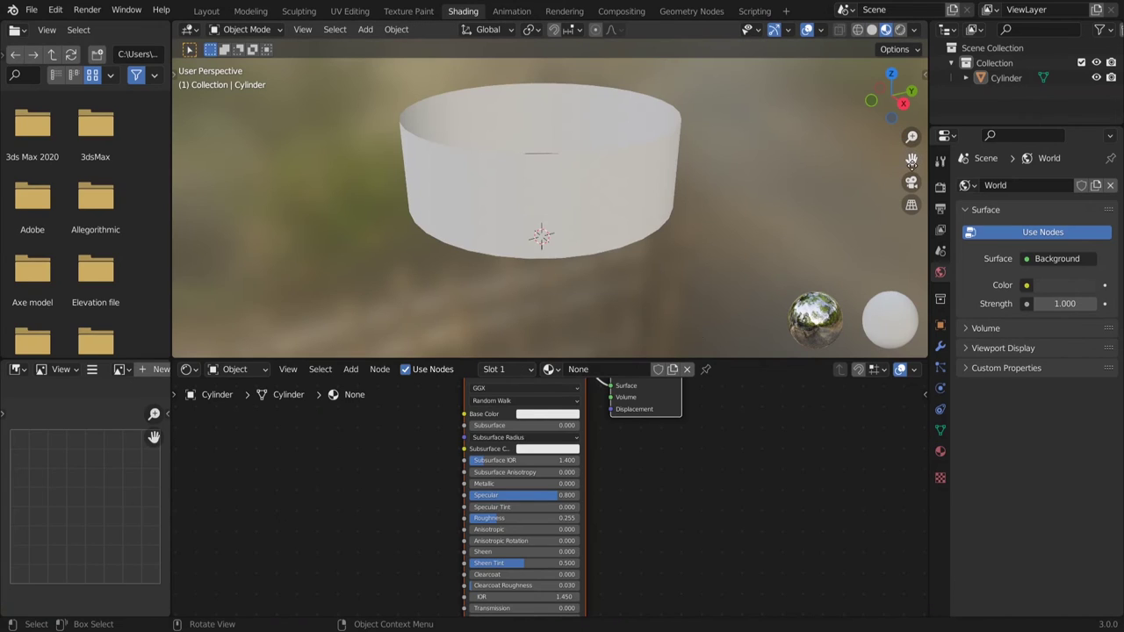
Add an Image Texture node to the left of the Principled BSDF in the Shader Editor.
left_click_drag(912, 159, 923, 187)
mouse_move(399, 475)
middle_mouse_down()
mouse_move(415, 501)
mouse_move(502, 529)
middle_mouse_up()
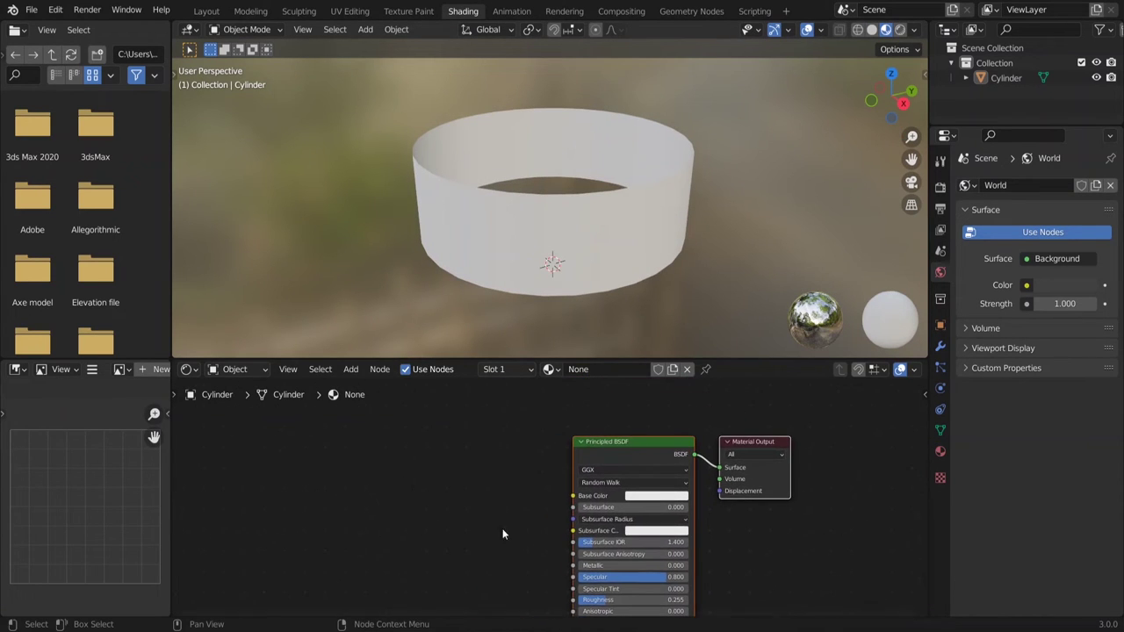
left_click_drag(406, 359, 407, 250)
key("shift+a")
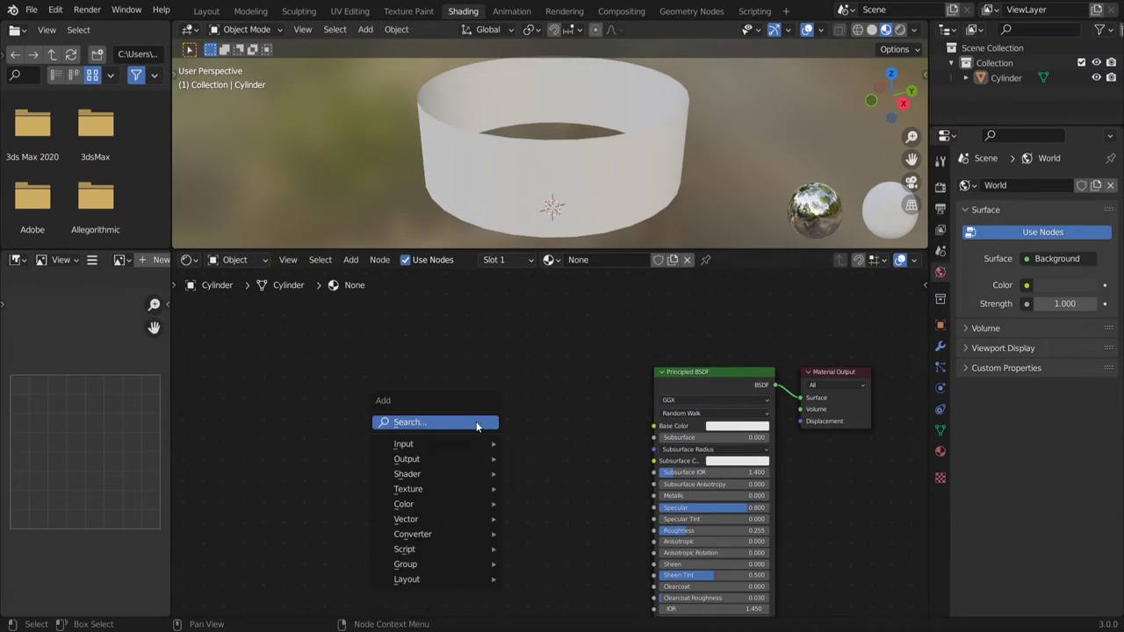
left_click(481, 423)
type("ima")
key("Return")
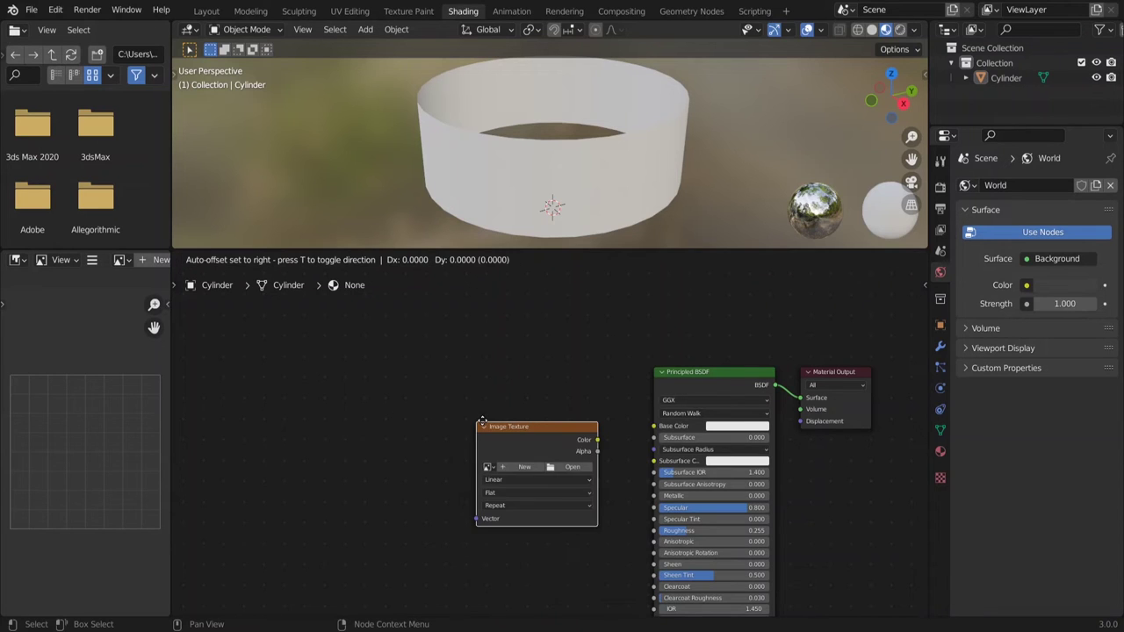
left_click(502, 457)
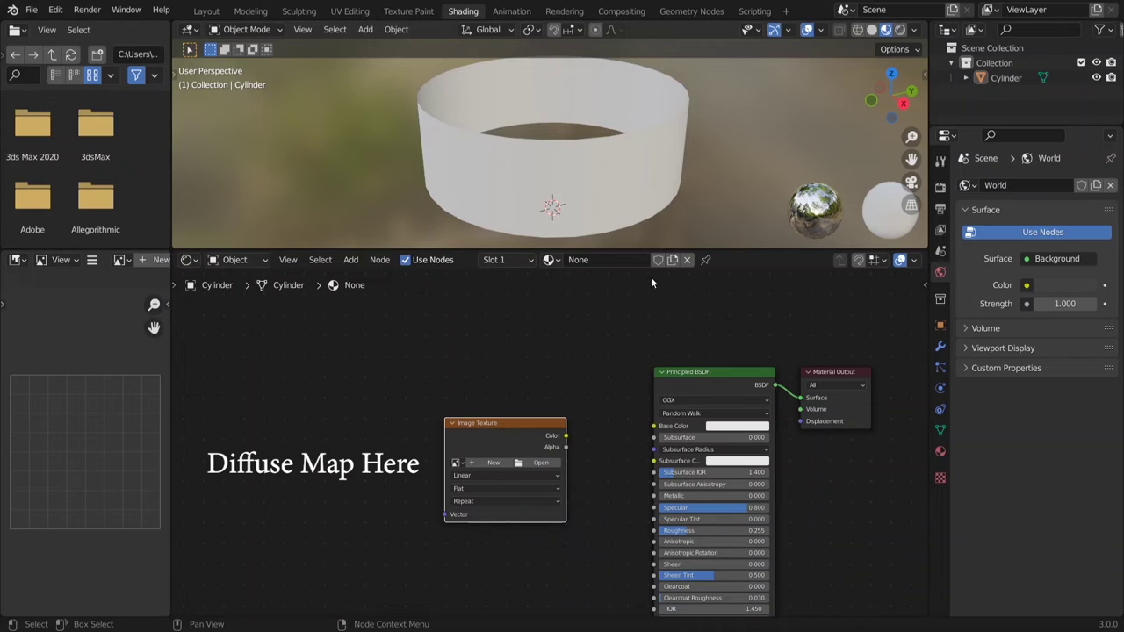
Load test_None_BaseColor.png into the texture node and link its Color to Base Color.
left_click_drag(567, 435, 651, 428)
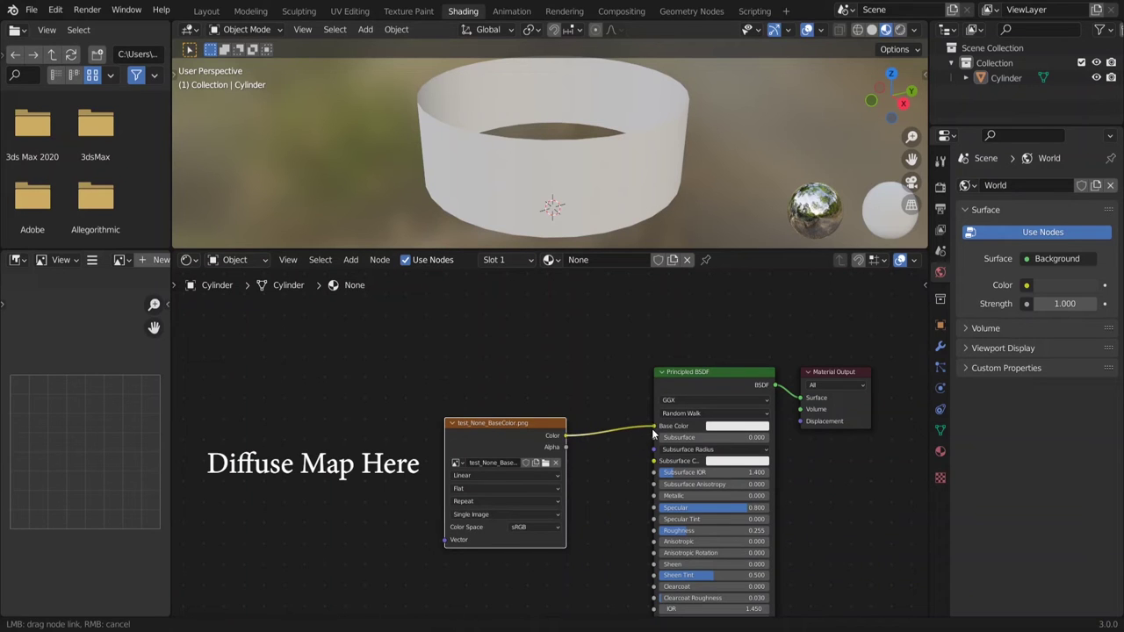
left_click_drag(694, 370, 641, 448)
left_click_drag(496, 428, 432, 482)
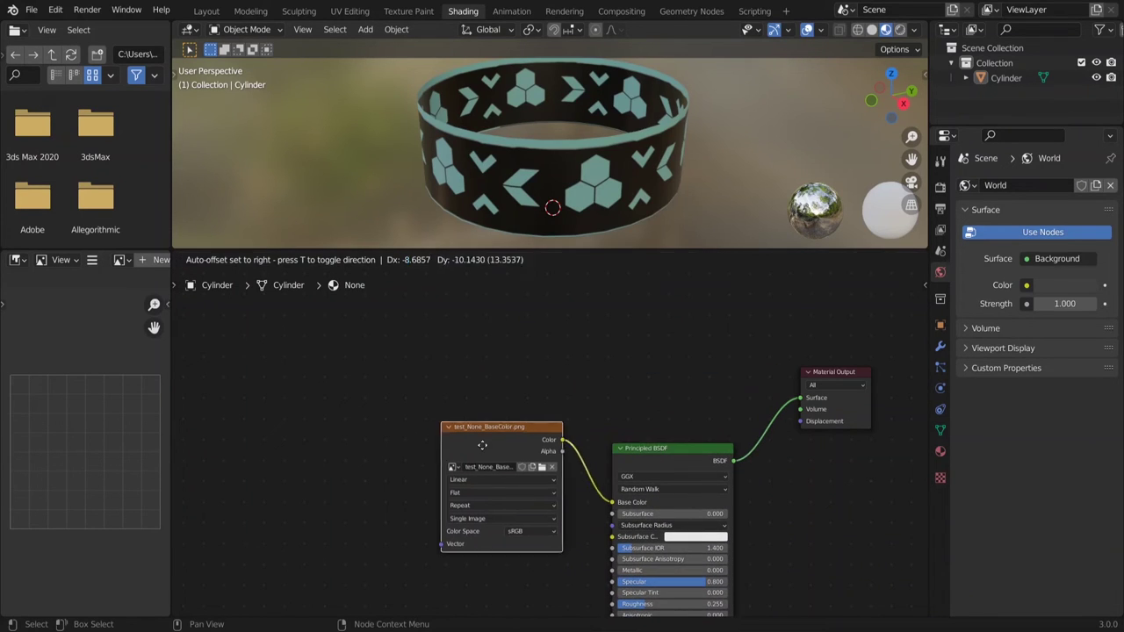
key("shift+a")
left_click(492, 367)
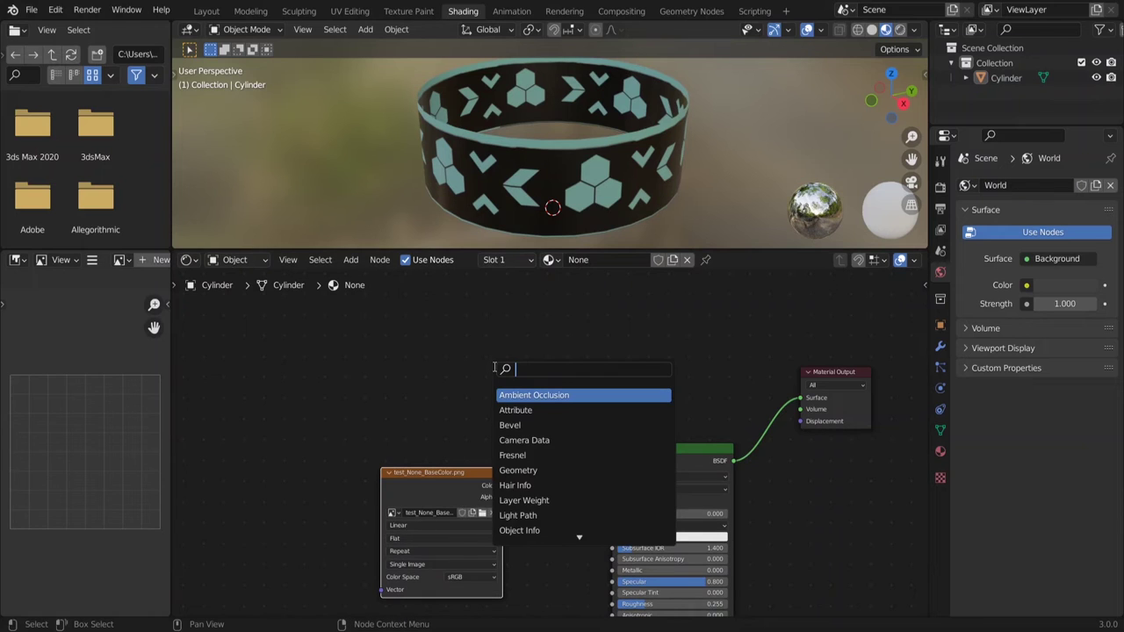
Insert a Mix Shader on the link between the Principled BSDF and Material Output.
type("m")
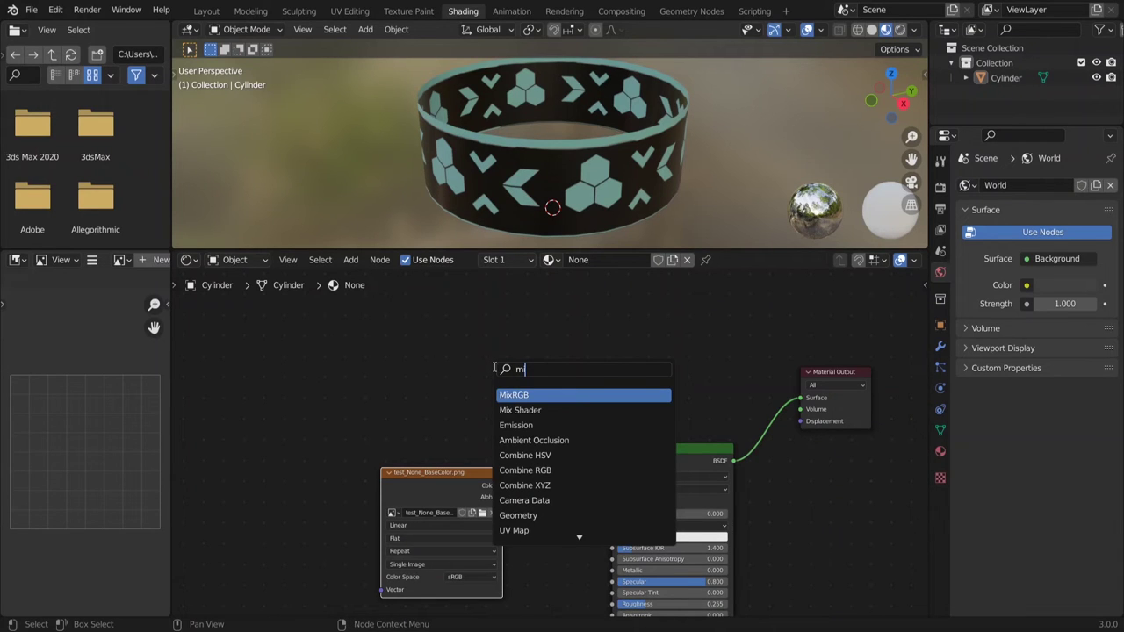
key("Down")
key("Return")
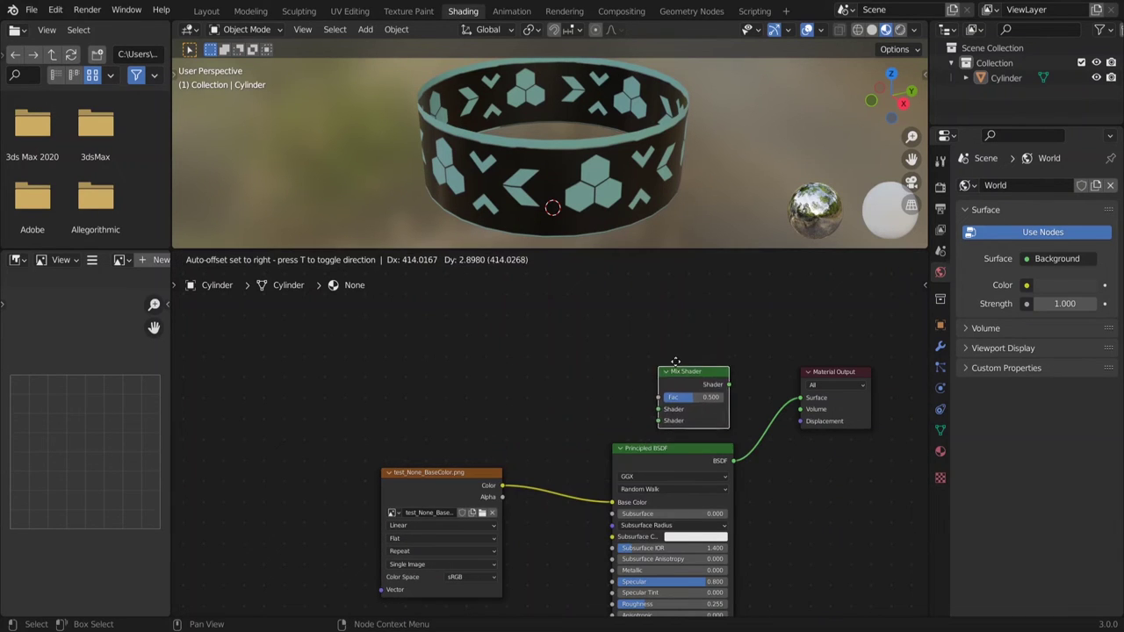
left_click(780, 361)
left_click_drag(800, 380, 797, 372)
Plug a Transparent BSDF into the Mix Shader's first shader input and duplicate the image texture node.
key("shift+a")
left_click(567, 353)
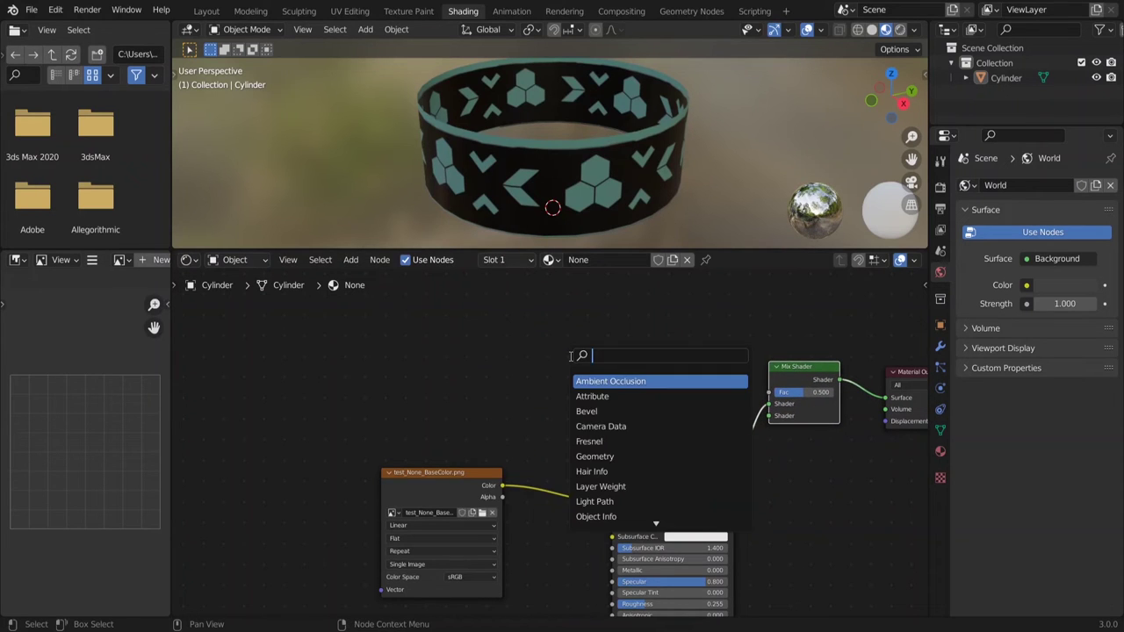
type("tra")
key("Down")
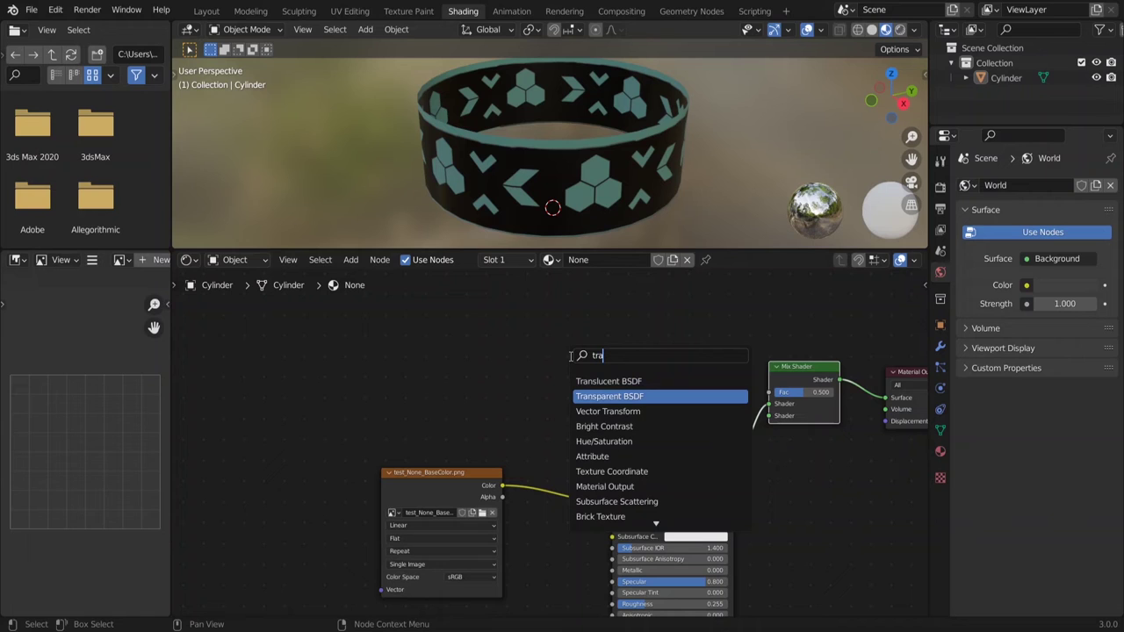
key("Return")
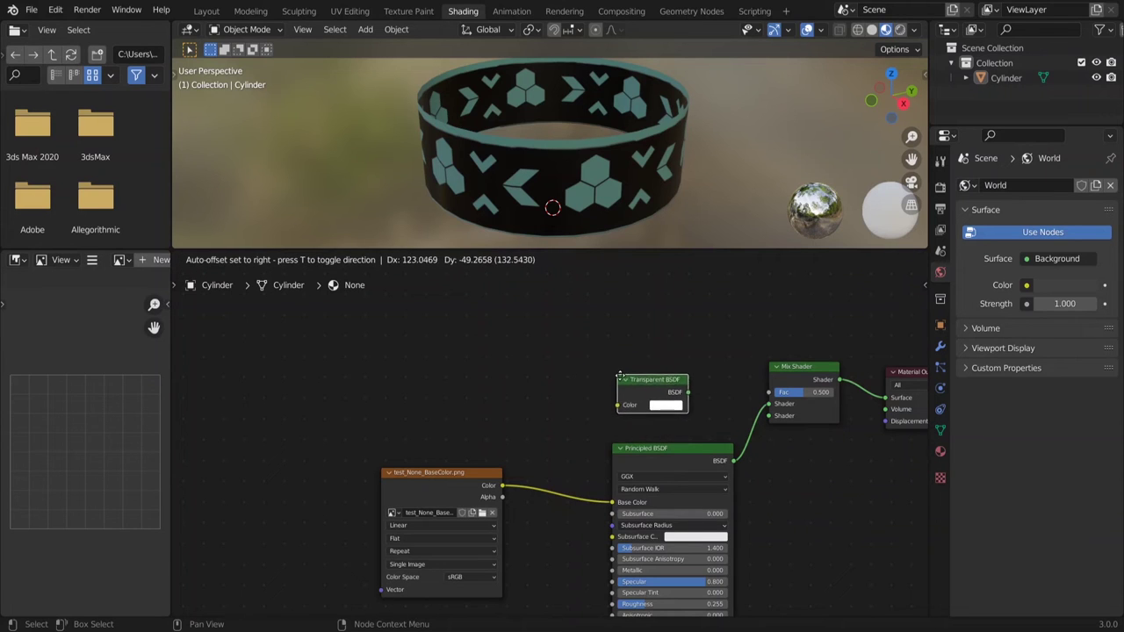
left_click(678, 386)
left_click_drag(691, 388, 770, 404)
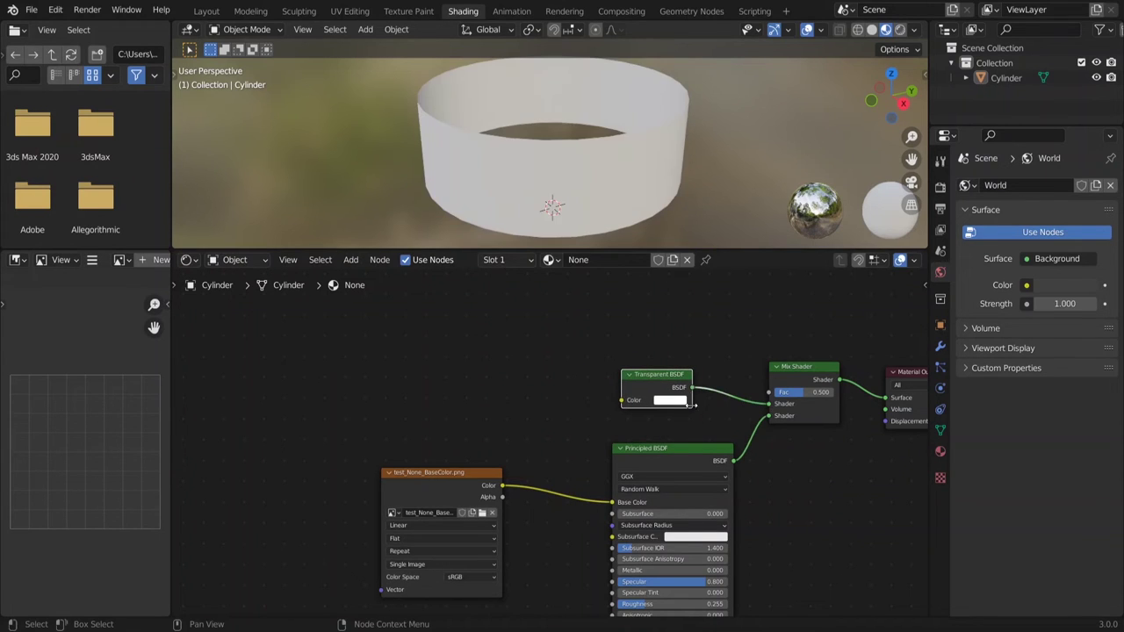
left_click_drag(666, 385, 558, 408)
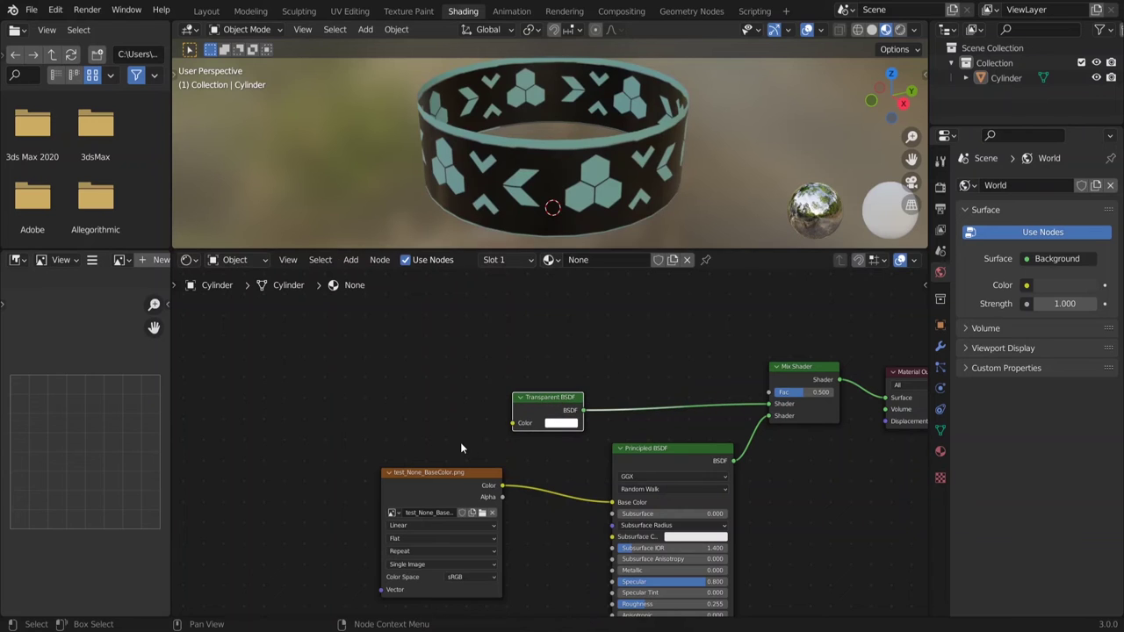
key("shift+d")
Drive the Mix Shader factor from the copied opacity image through a ColorRamp, white stop at 0.775.
left_click(333, 336)
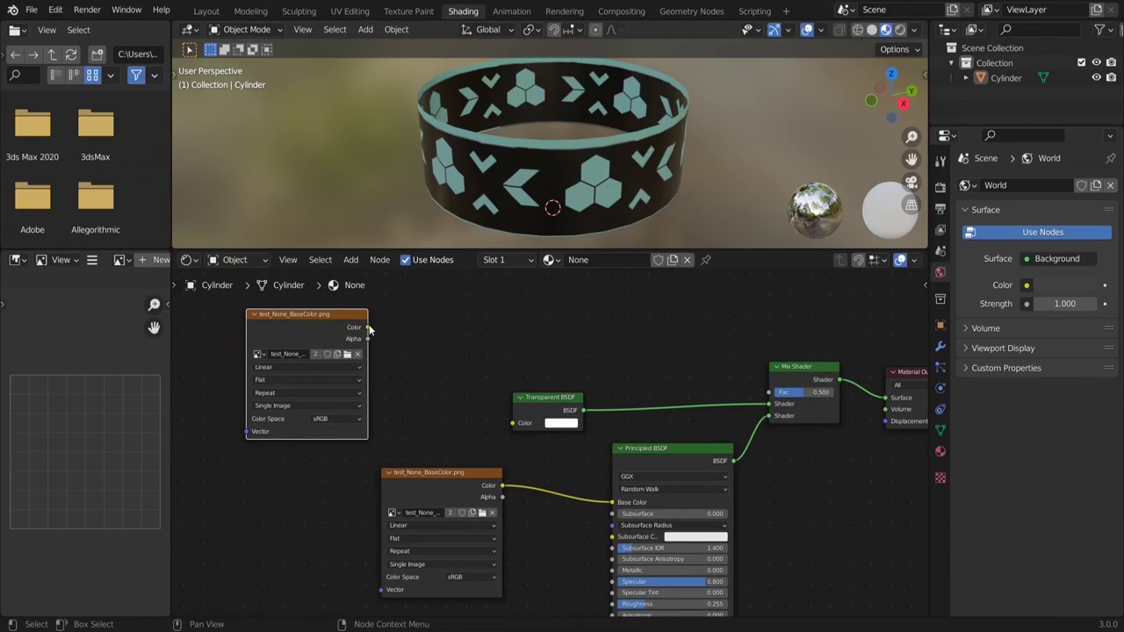
mouse_move(369, 327)
left_mouse_down()
mouse_move(506, 332)
mouse_move(770, 391)
left_mouse_up()
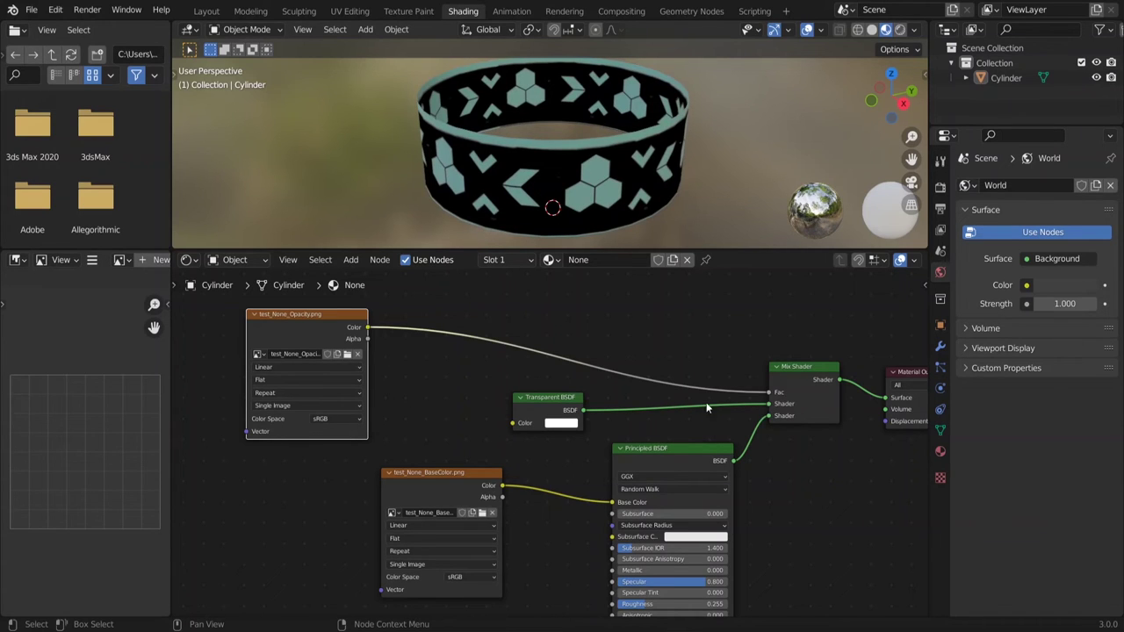
key("shift+a")
left_click(520, 304)
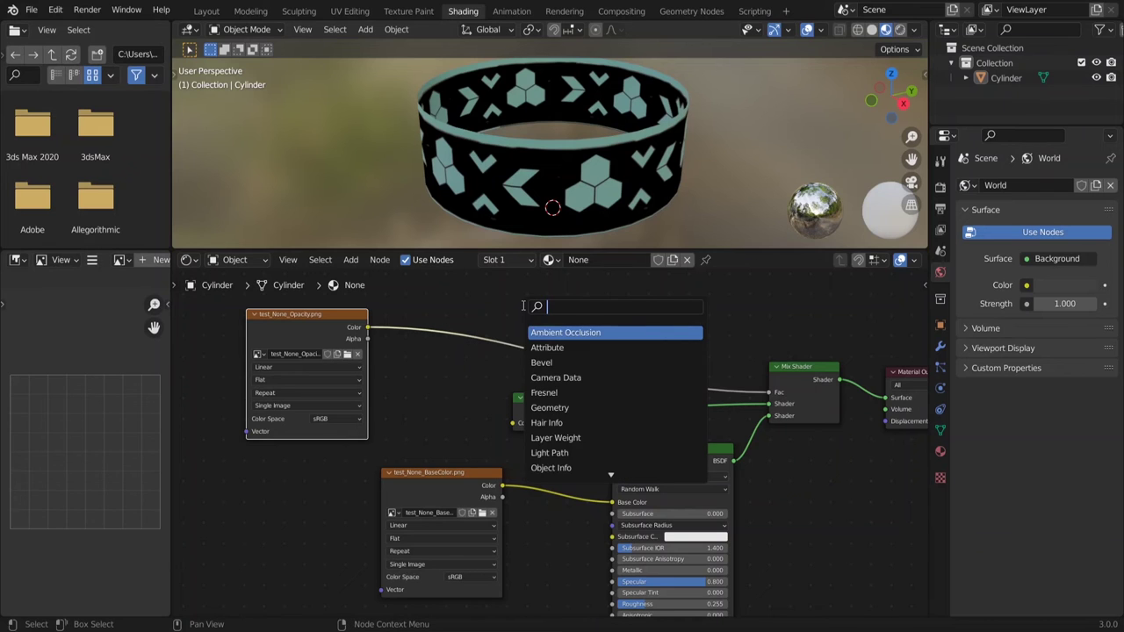
type("co")
key("Return")
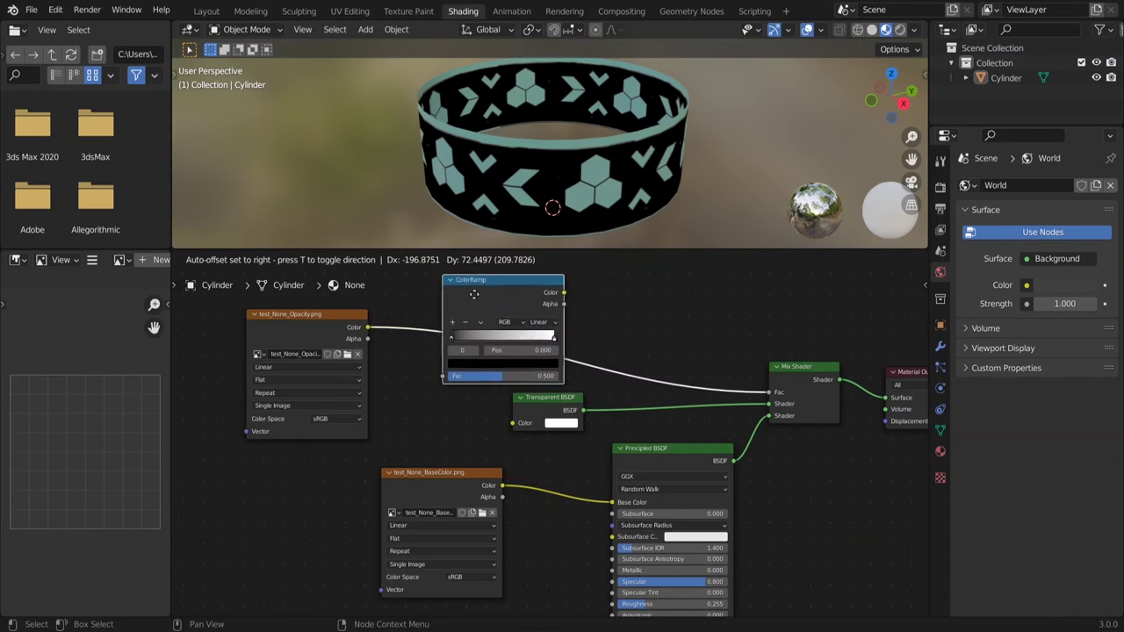
left_click(504, 429)
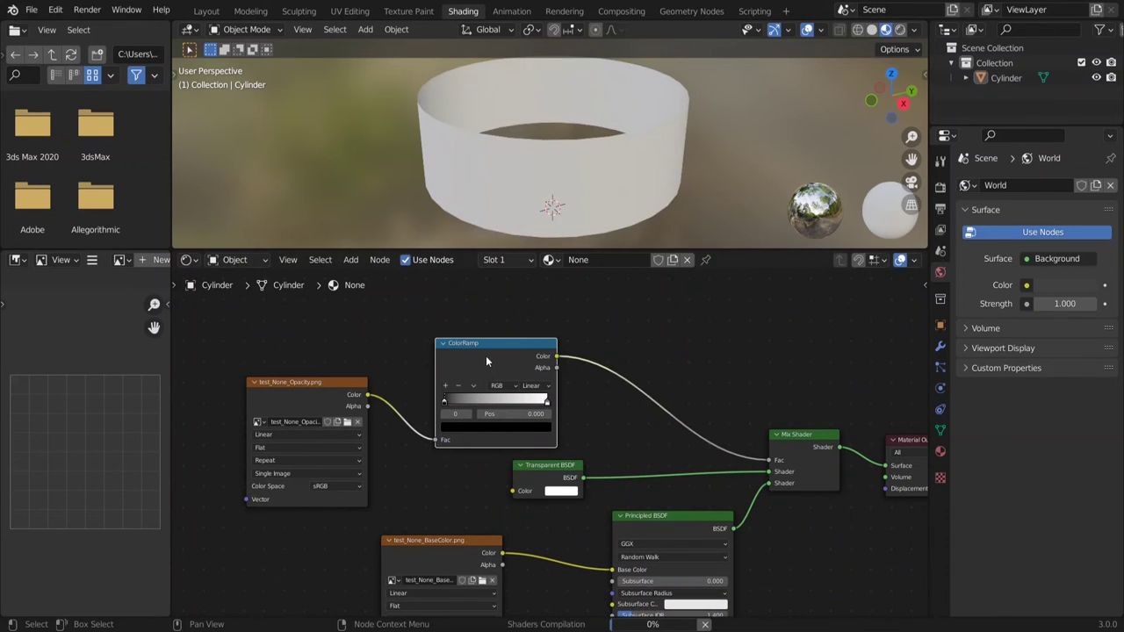
left_click_drag(444, 395, 456, 392)
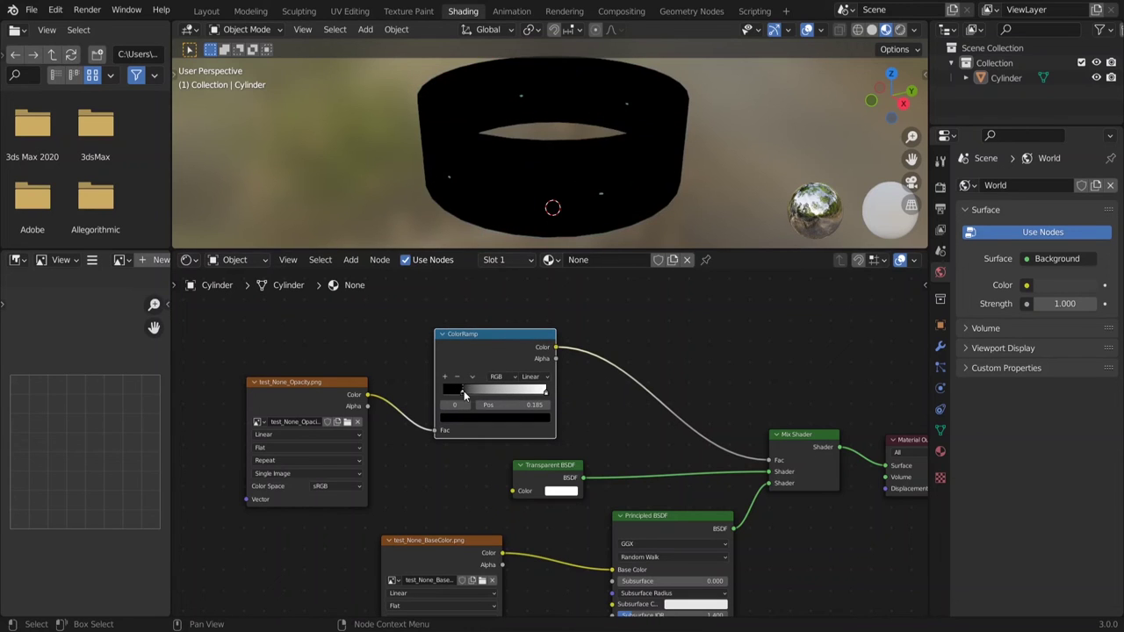
left_click_drag(544, 396, 524, 393)
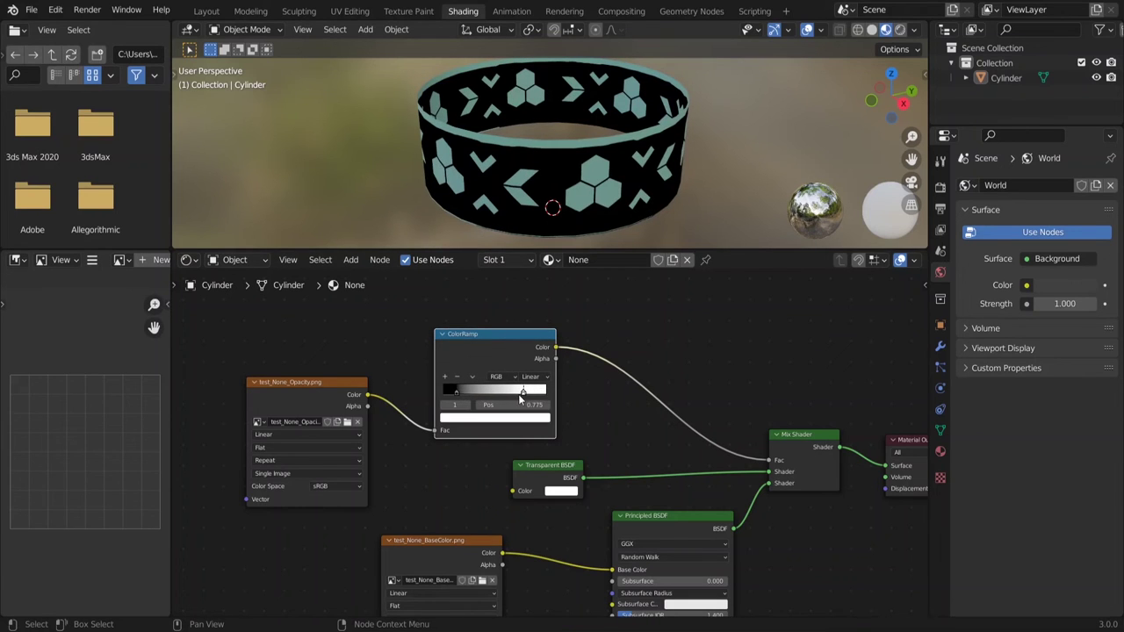
left_click(697, 530)
Set the ring material's blend mode to Alpha Blend and shadow mode to Alpha Hashed.
left_click(940, 452)
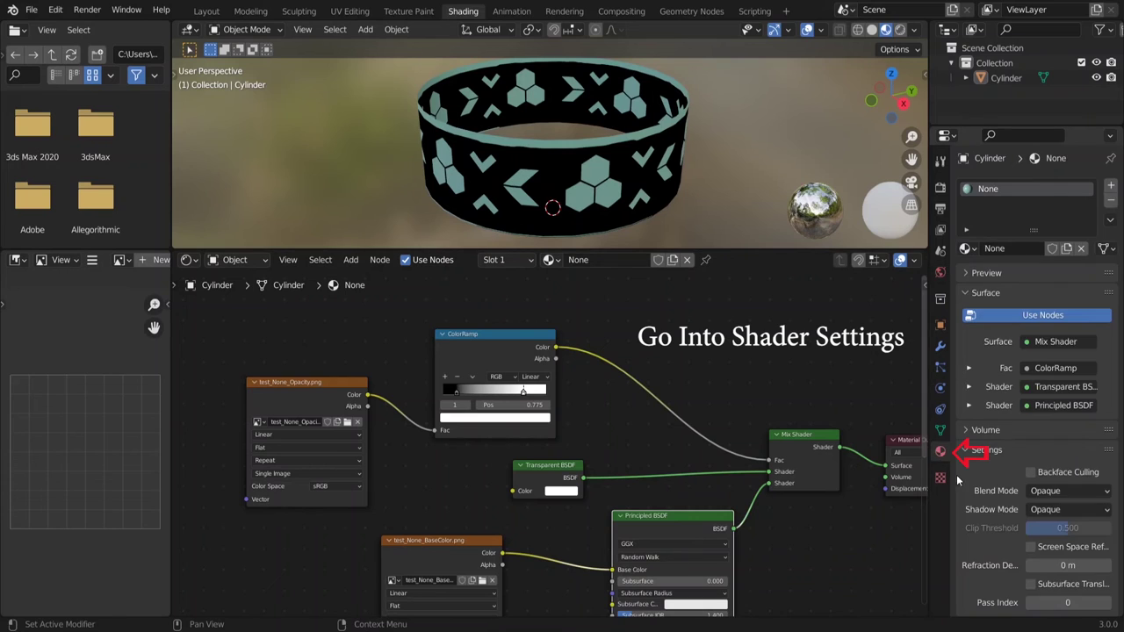
scroll(1115, 354, "down", 2)
scroll(1116, 354, "down", 1)
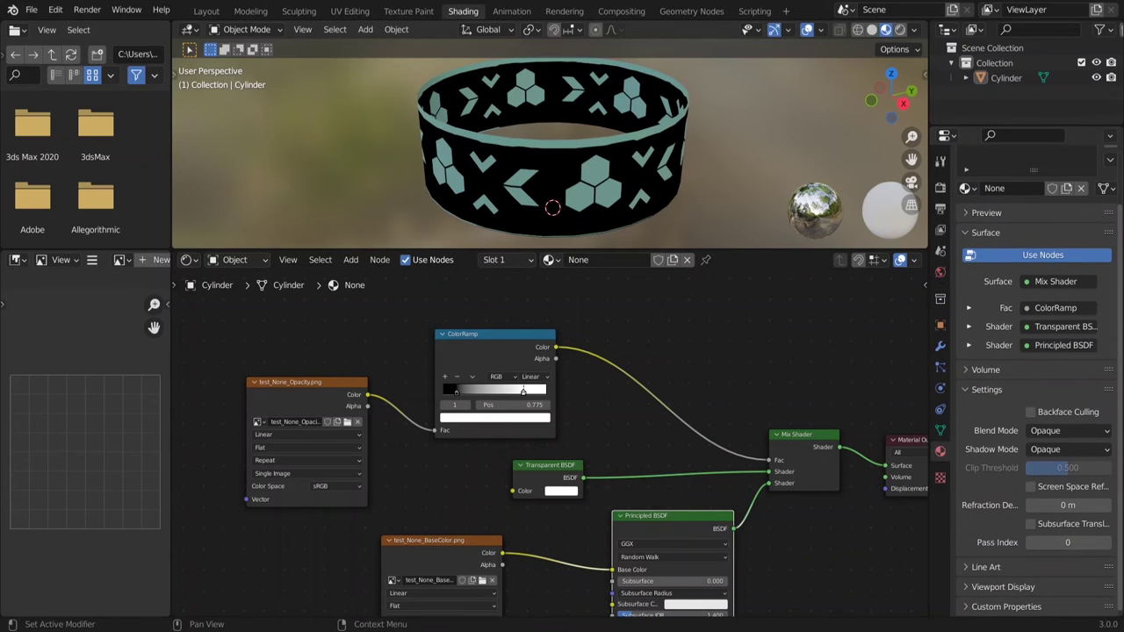
left_click(1045, 430)
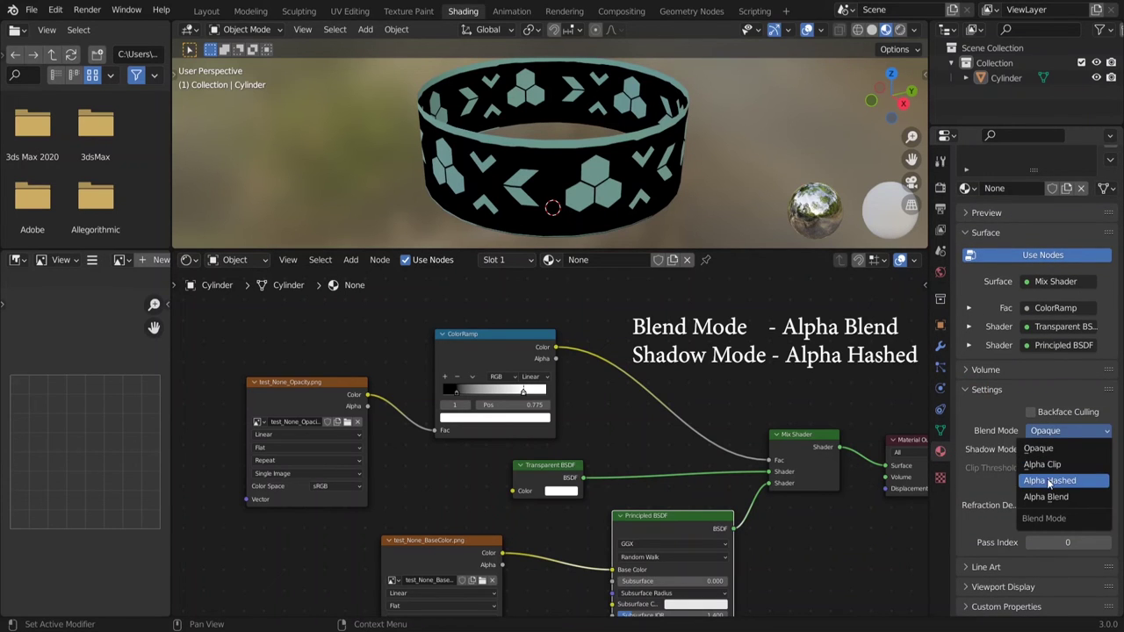
left_click(1049, 497)
left_click(1043, 450)
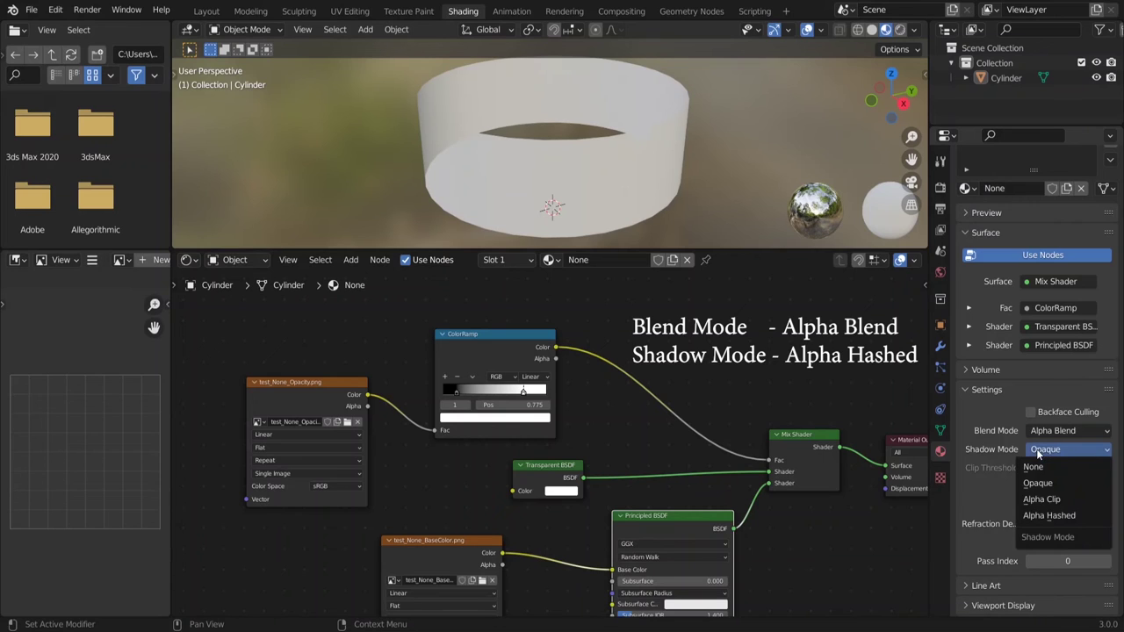
left_click(1050, 516)
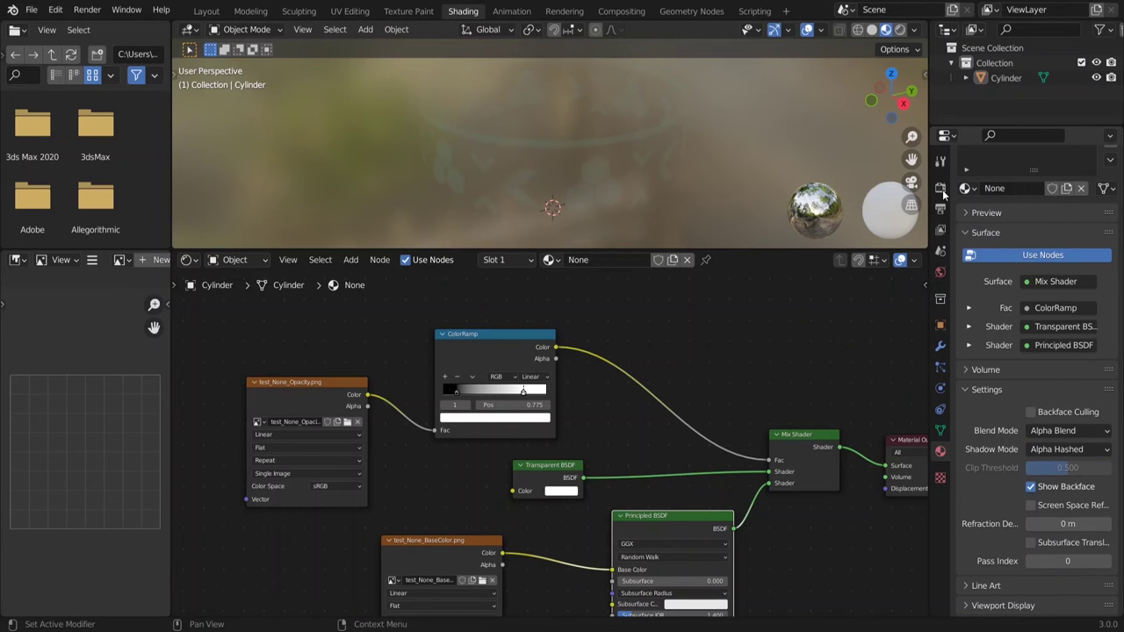
Enable Eevee screen space reflections with refraction, bloom and ambient occlusion.
left_click(941, 187)
left_click(976, 369)
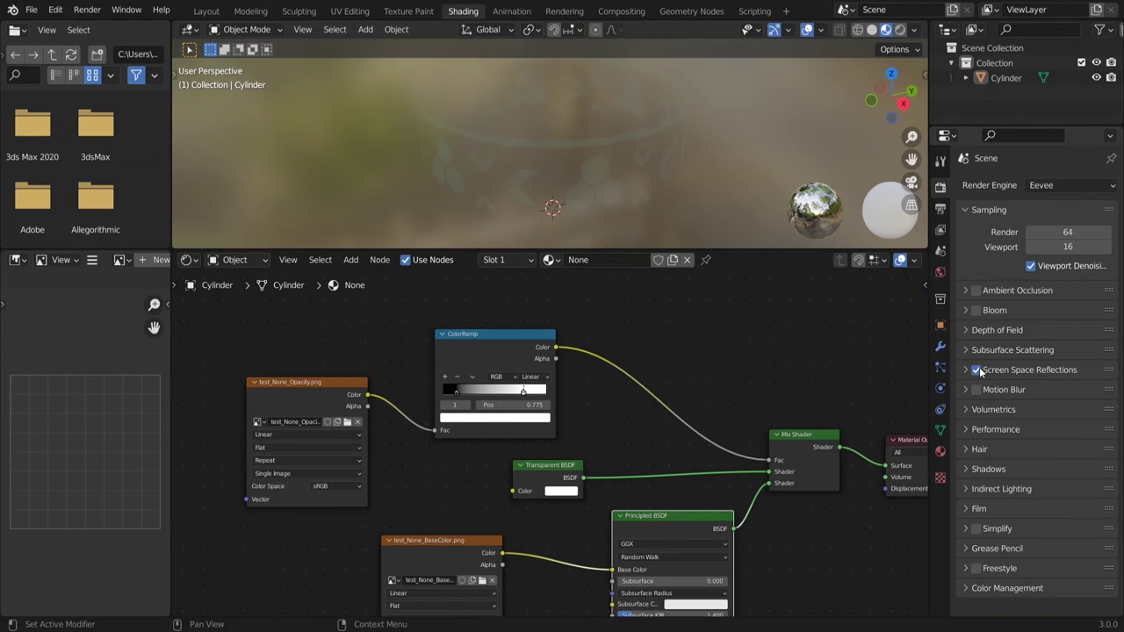
left_click(965, 370)
left_click(1025, 392)
left_click(976, 310)
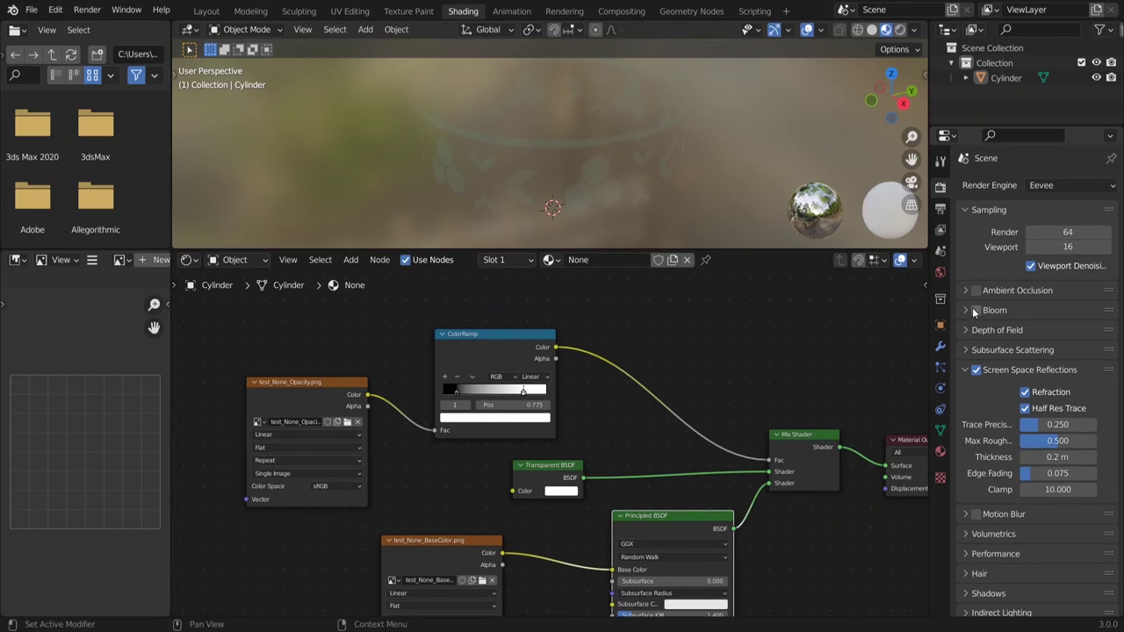
left_click(976, 291)
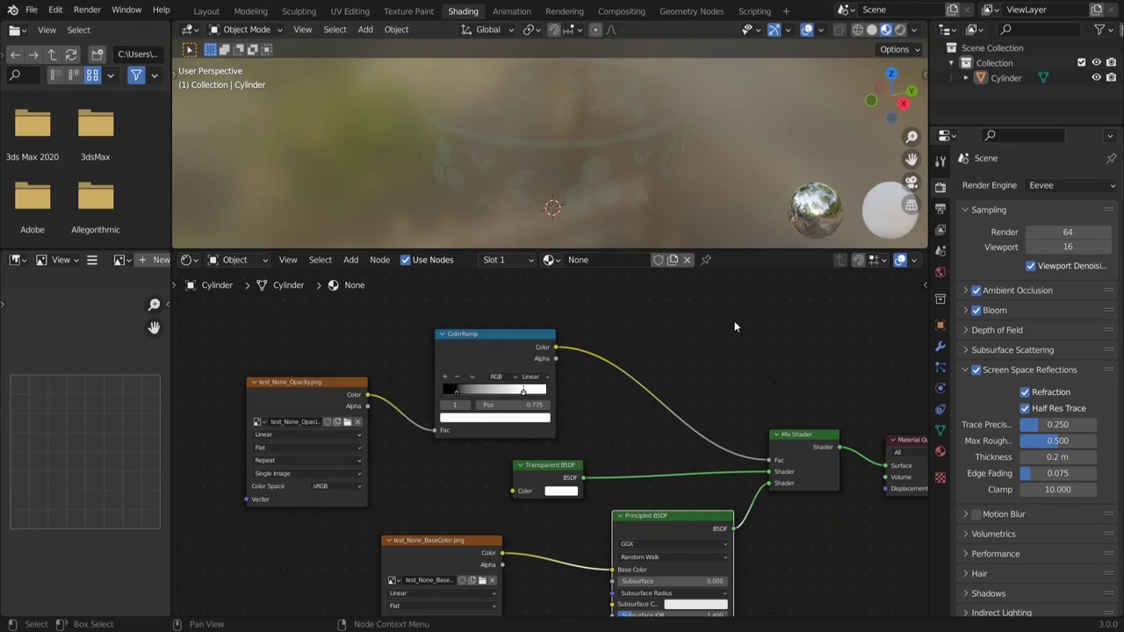
left_click(940, 451)
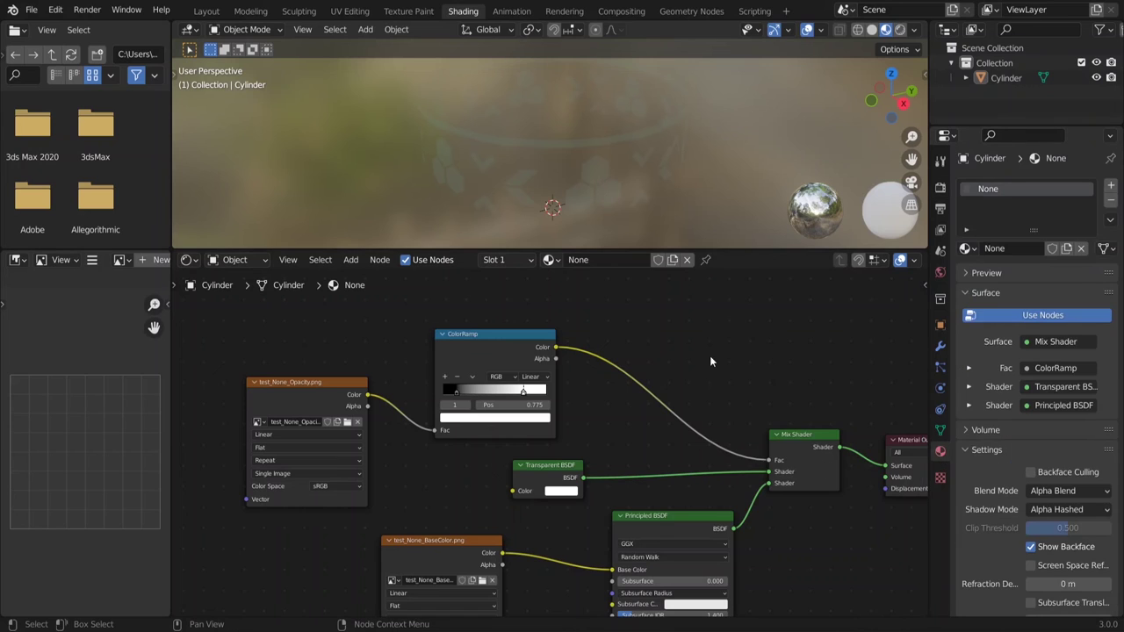
Slide the ColorRamp stop left to about 0.185 for a crisp cutout, then select the base colour image node.
middle_click_drag(703, 354, 666, 352)
left_click(419, 388)
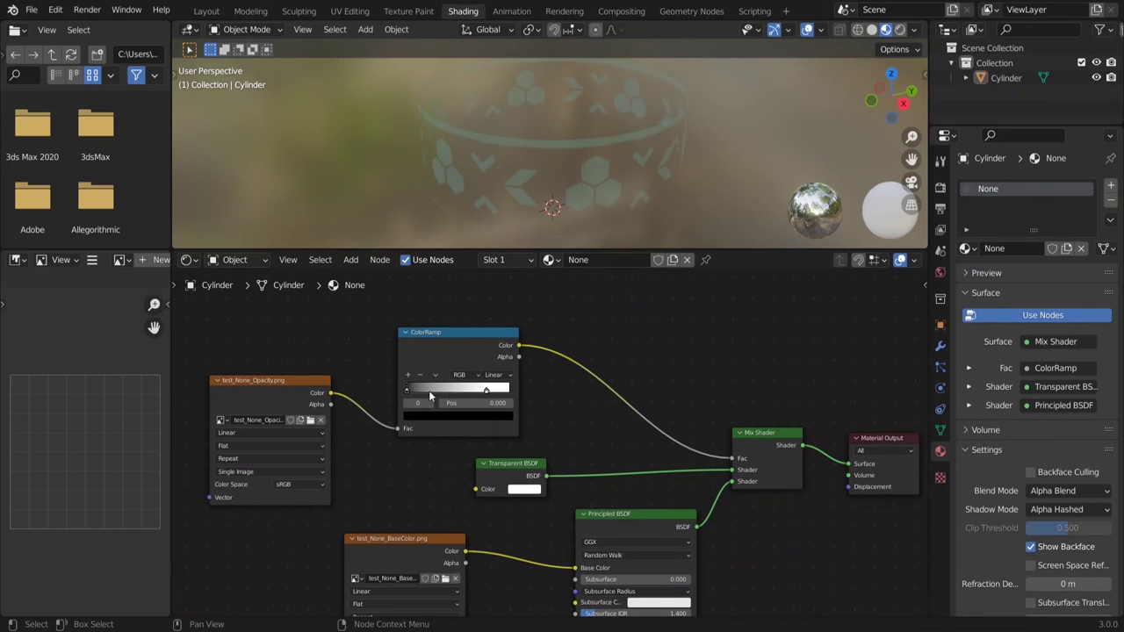
left_click_drag(485, 390, 409, 412)
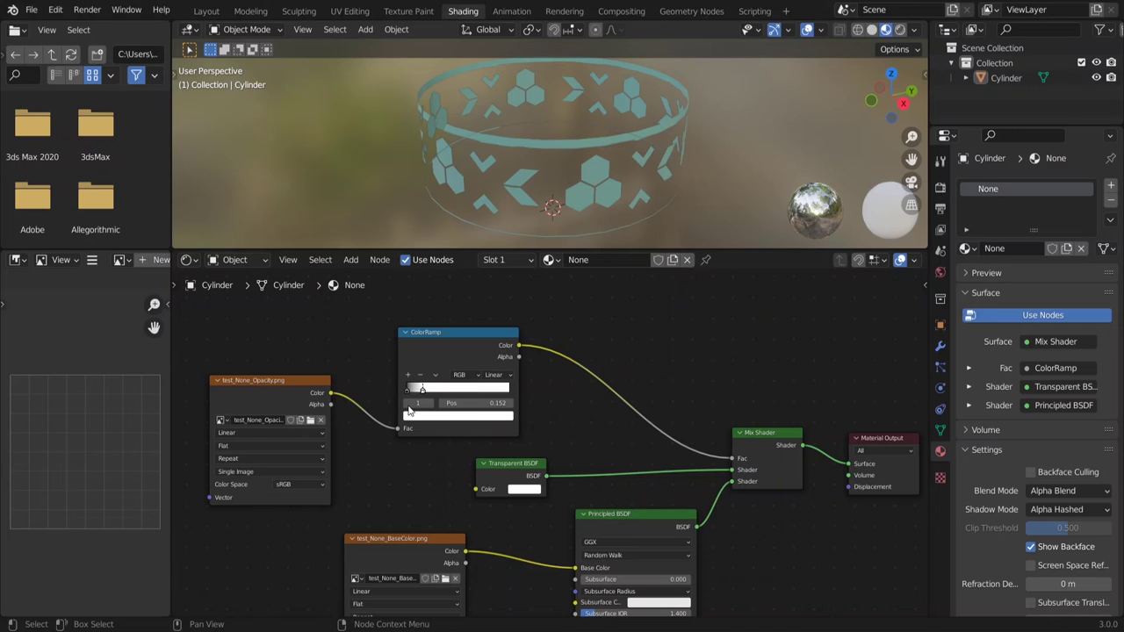
left_click_drag(432, 396, 424, 396)
middle_click_drag(628, 501, 612, 443)
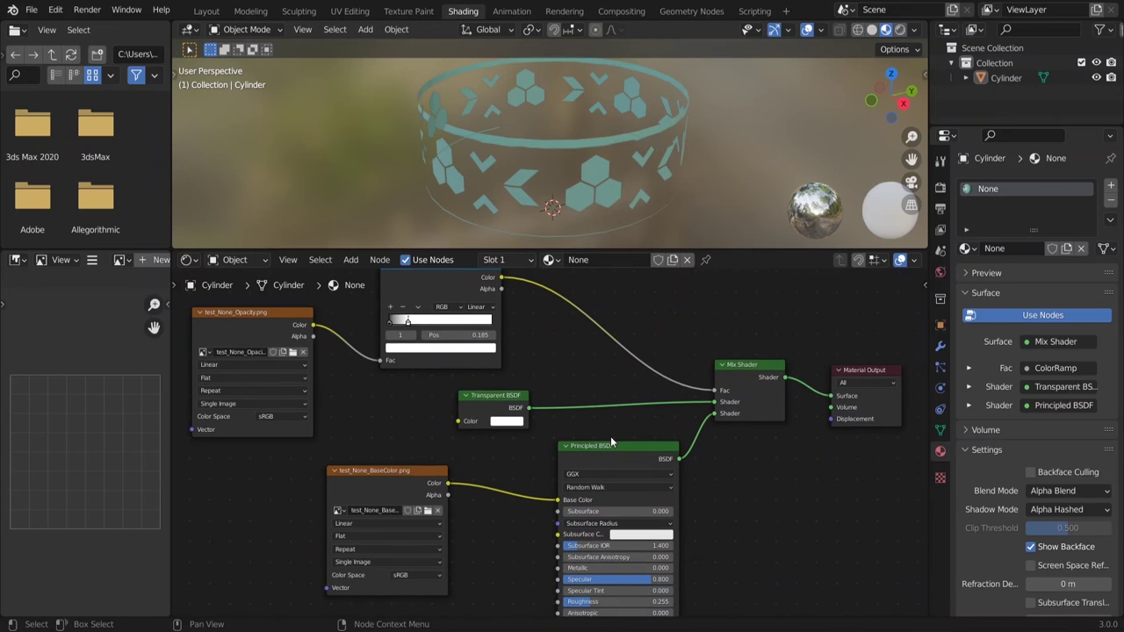
left_click(386, 489)
middle_click_drag(385, 489, 449, 409)
Link the base colour image to the Principled BSDF Emission at strength 1.100 and orbit to view the glow.
scroll(555, 430, "up", 1)
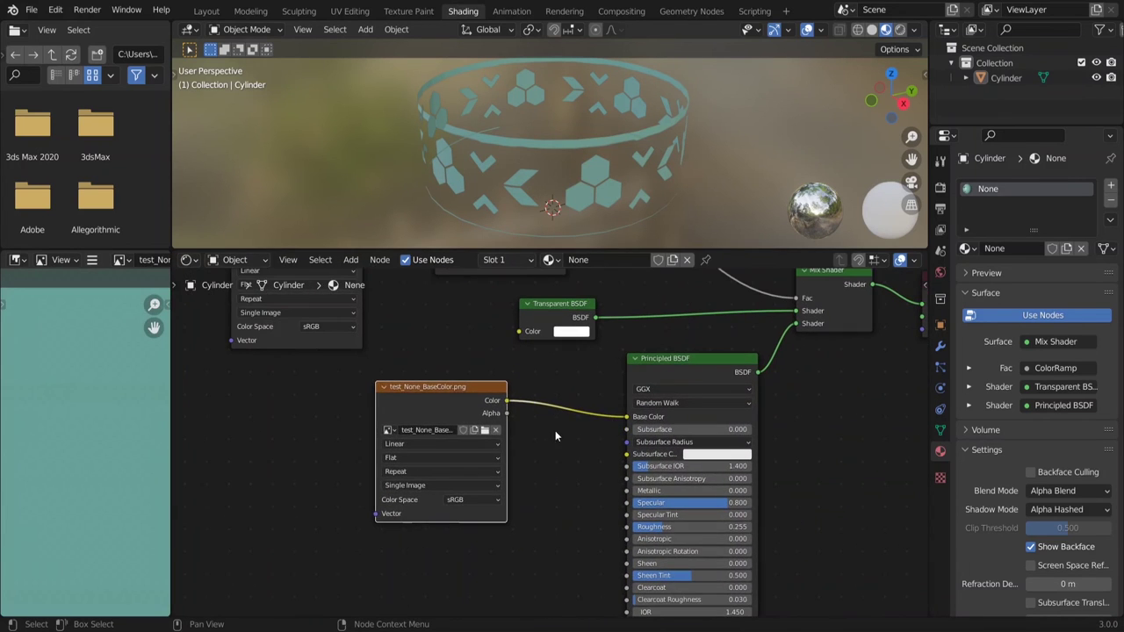
left_click_drag(430, 386, 388, 412)
middle_click_drag(444, 483, 450, 401)
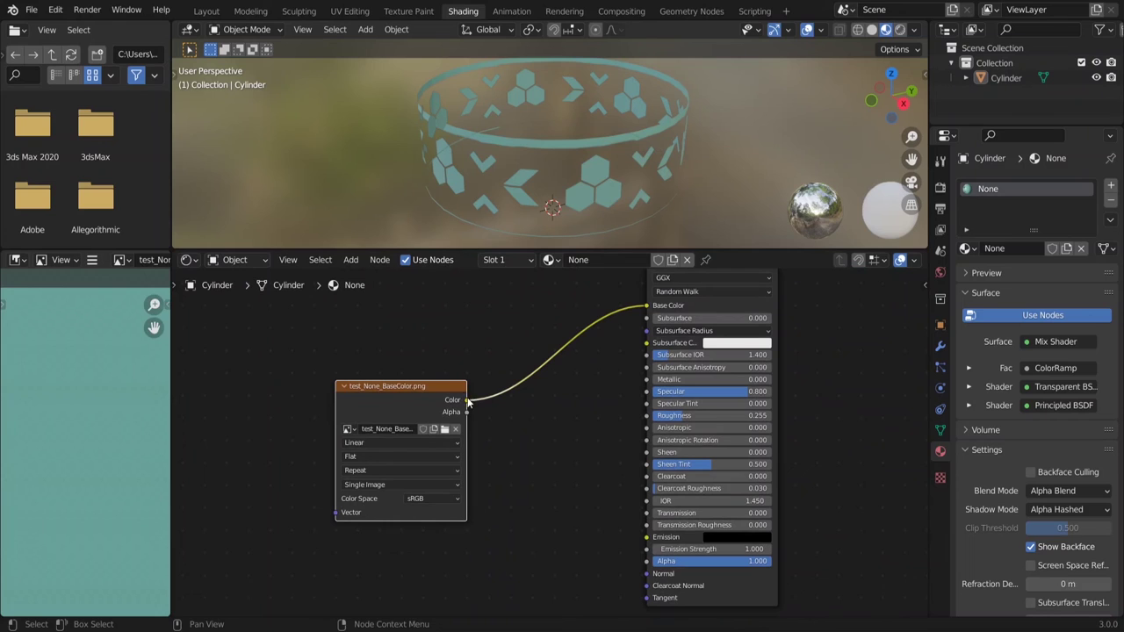
left_click_drag(450, 400, 686, 551)
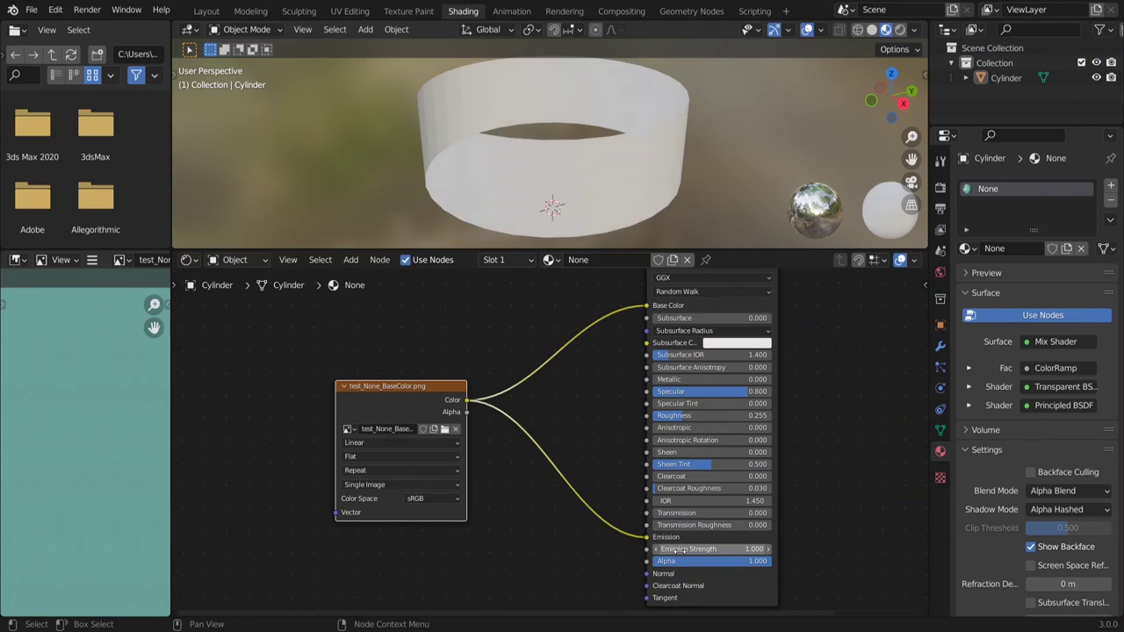
left_click_drag(686, 550, 698, 550)
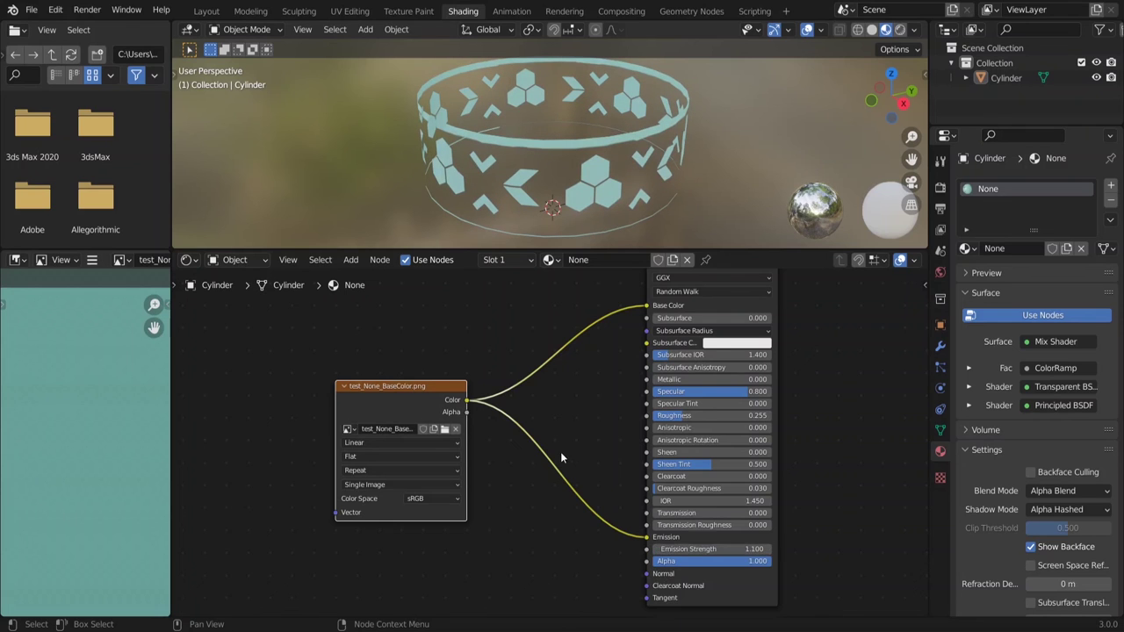
scroll(561, 451, "up", 1)
scroll(562, 480, "up", 2)
scroll(836, 107, "down", 3)
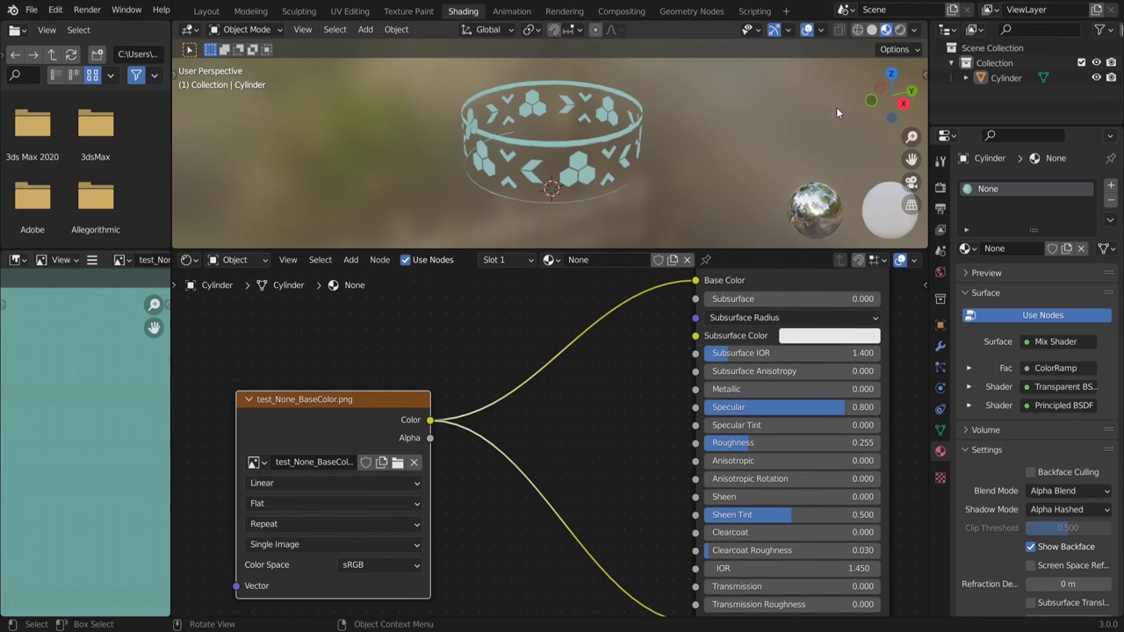
left_click_drag(892, 92, 887, 101)
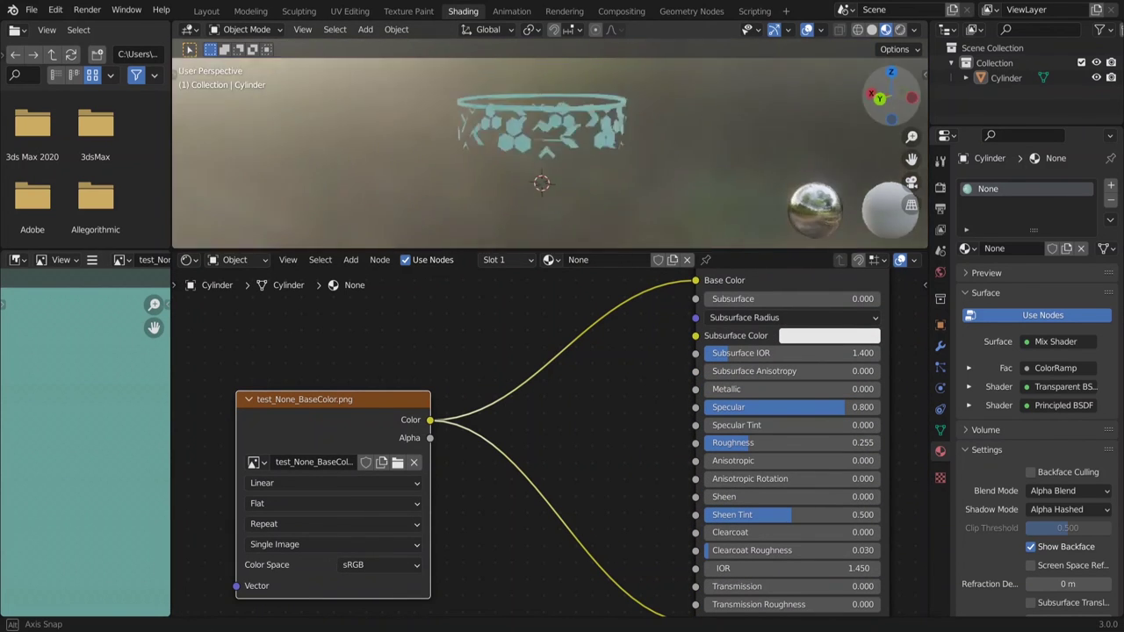